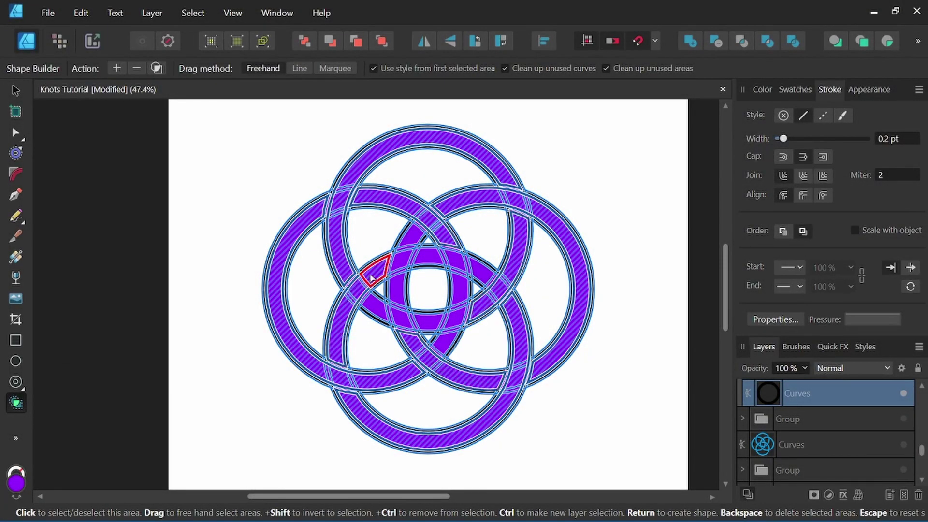
- Preview the finished knot's outline width and wide outer glow effect
left_click_drag(386, 267, 377, 313)
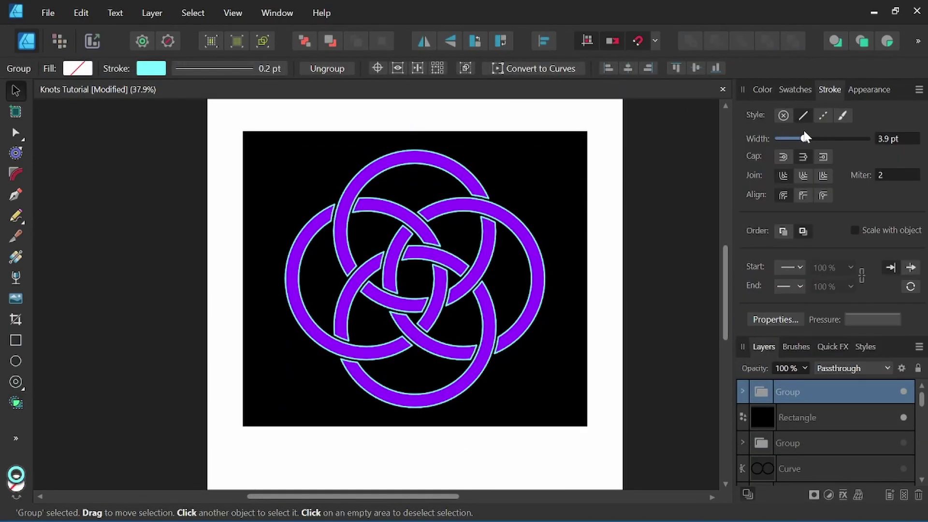
left_click(802, 138)
left_click(832, 346)
left_click(758, 403)
left_click_drag(790, 466, 841, 466)
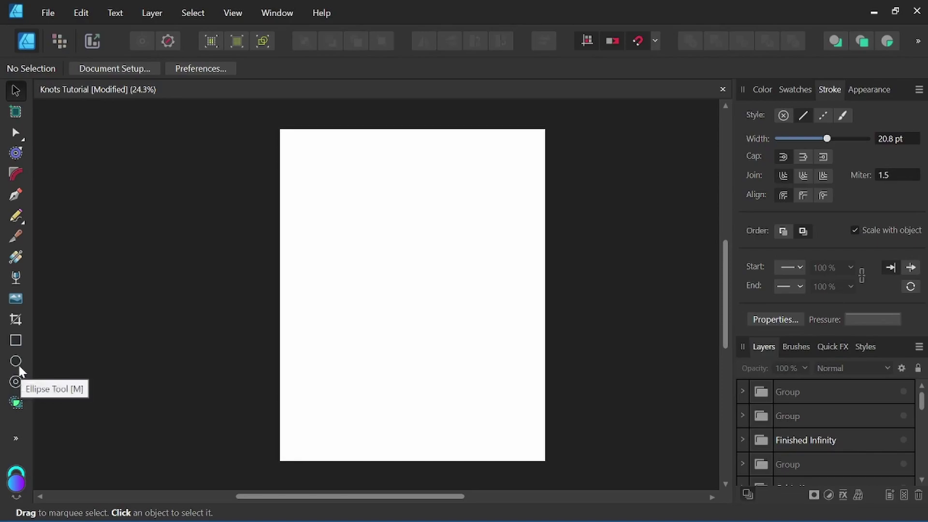
- Draw a circle in the upper left of the page and remove its fill
left_click(19, 362)
scroll(334, 256, "up", 1)
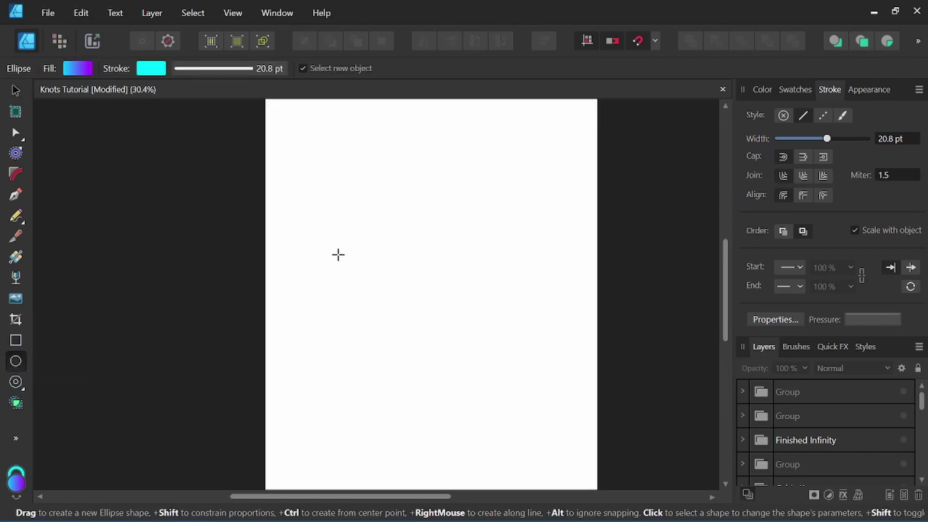
left_click_drag(303, 174, 431, 304)
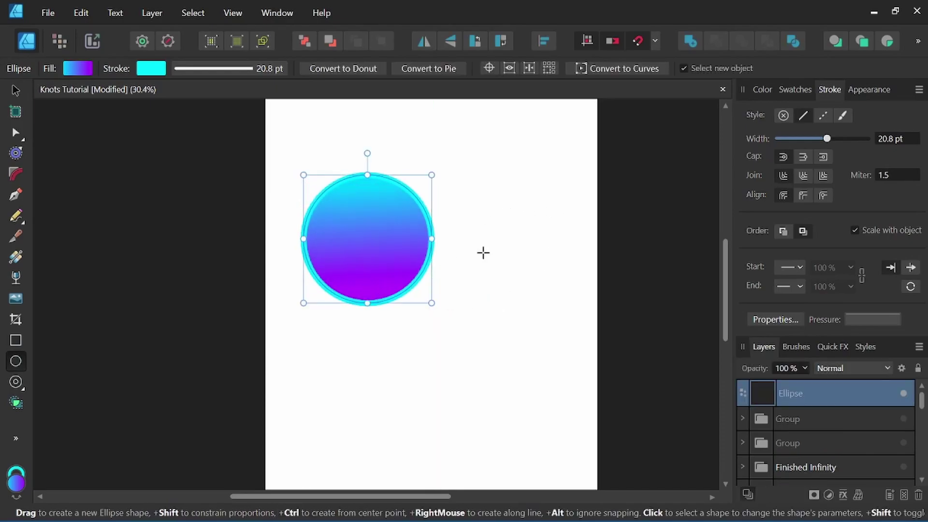
left_click(763, 88)
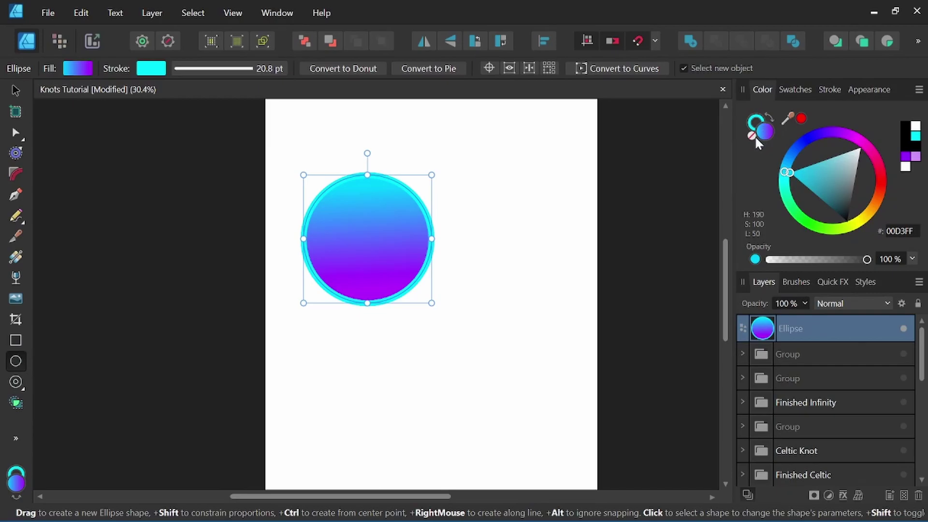
left_click(753, 135)
- Give the circle a black outline 42.8 pt wide
left_click(756, 123)
left_click(841, 213)
left_click(829, 89)
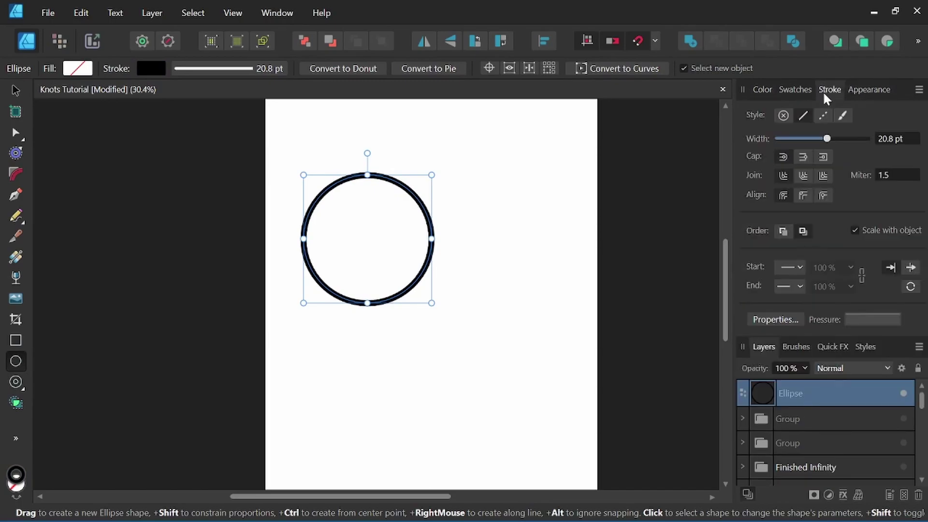
left_click_drag(827, 138, 849, 138)
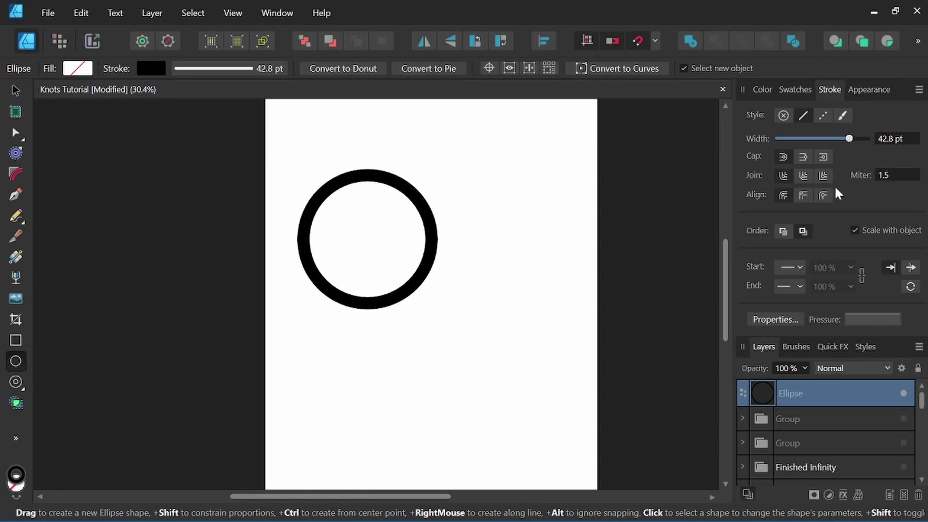
scroll(371, 207, "up", 1)
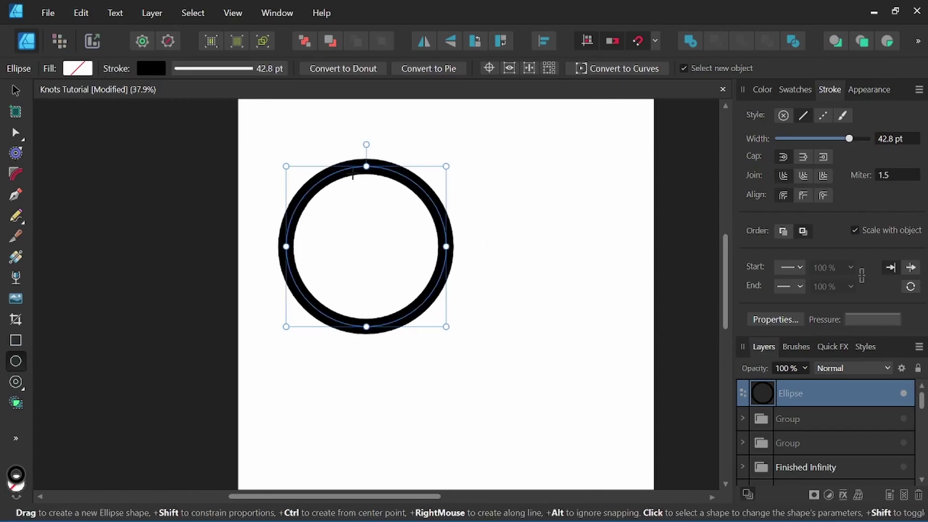
- Expand the ring's stroke, then clone it rightward so the two rings just overlap
left_click(144, 12)
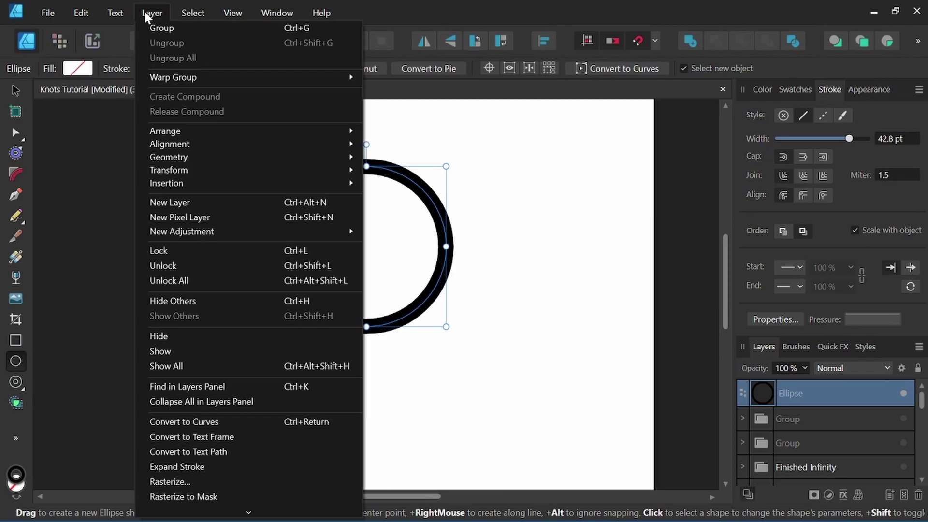
left_click(218, 466)
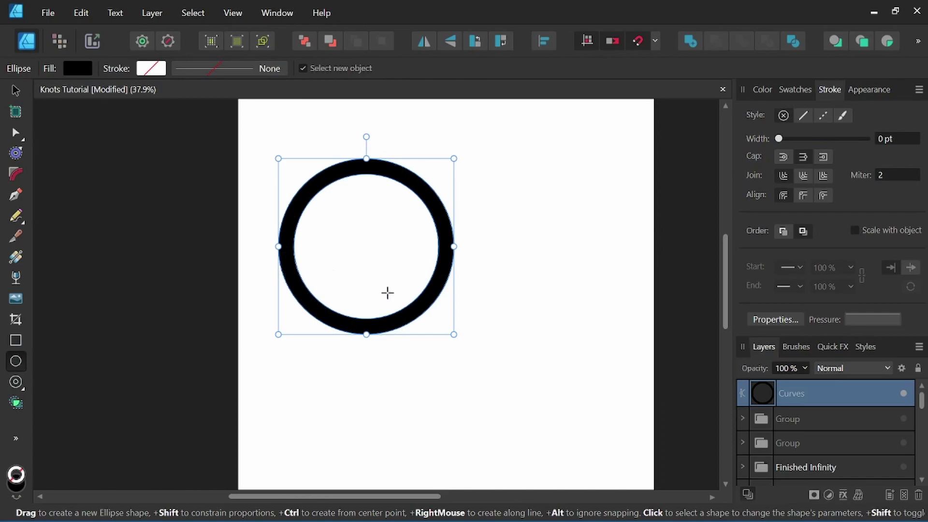
left_click(16, 90)
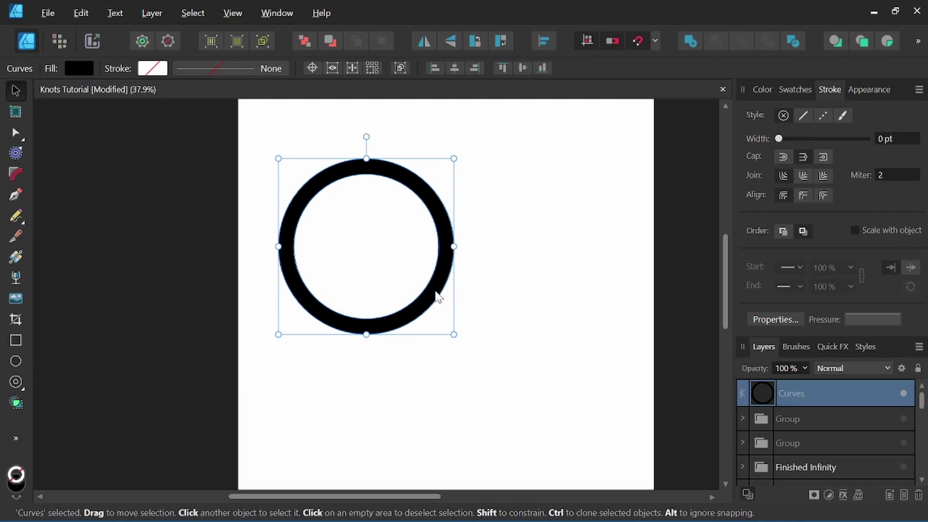
left_click_drag(437, 296, 596, 294)
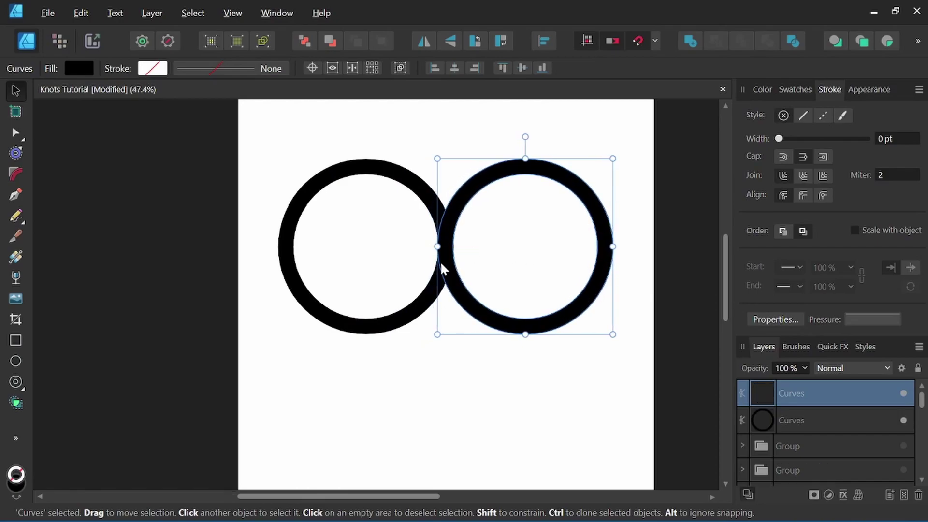
scroll(441, 266, "up", 5)
scroll(446, 238, "up", 3)
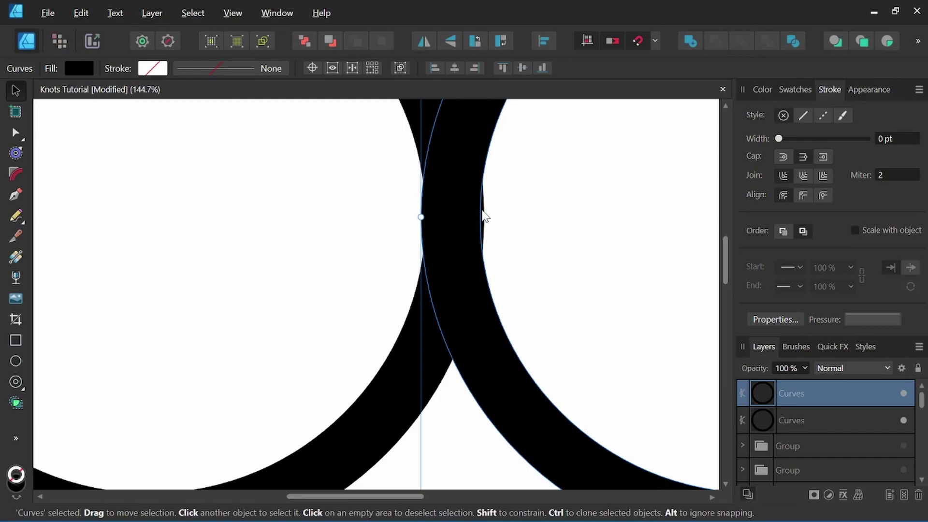
left_click_drag(487, 221, 558, 230)
scroll(555, 225, "down", 5)
scroll(552, 218, "down", 5)
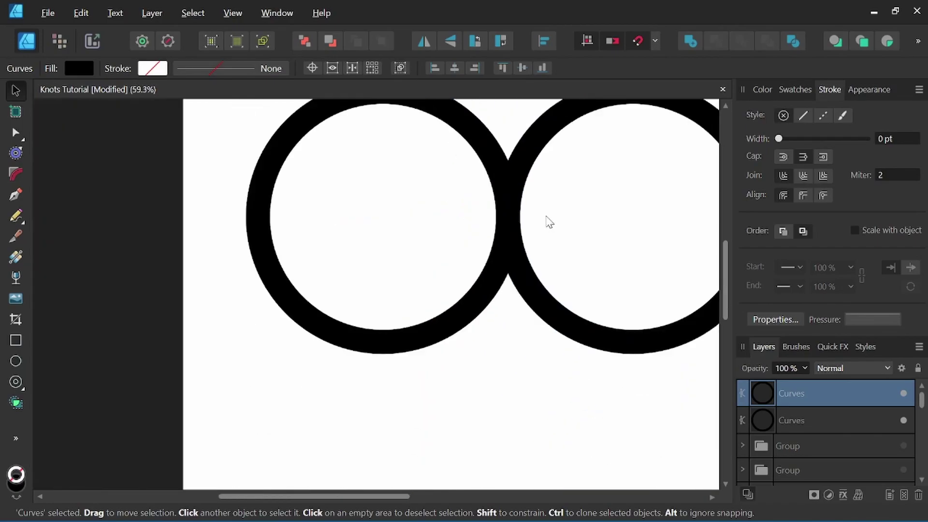
scroll(406, 261, "down", 3)
left_click(464, 254)
- Duplicate both rings, undoing an accidental grouping of the copies
mouse_move(568, 174)
left_mouse_down()
mouse_move(472, 332)
mouse_move(239, 359)
left_mouse_up()
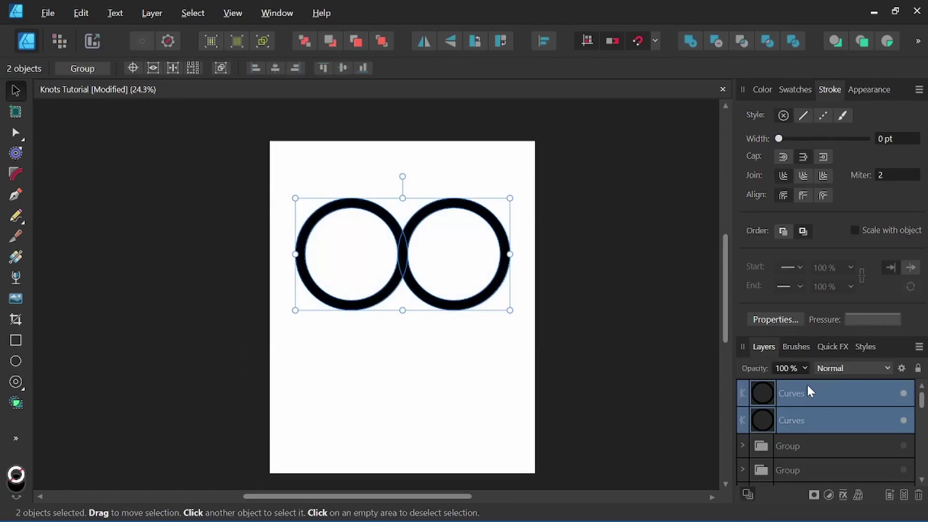
right_click(803, 394)
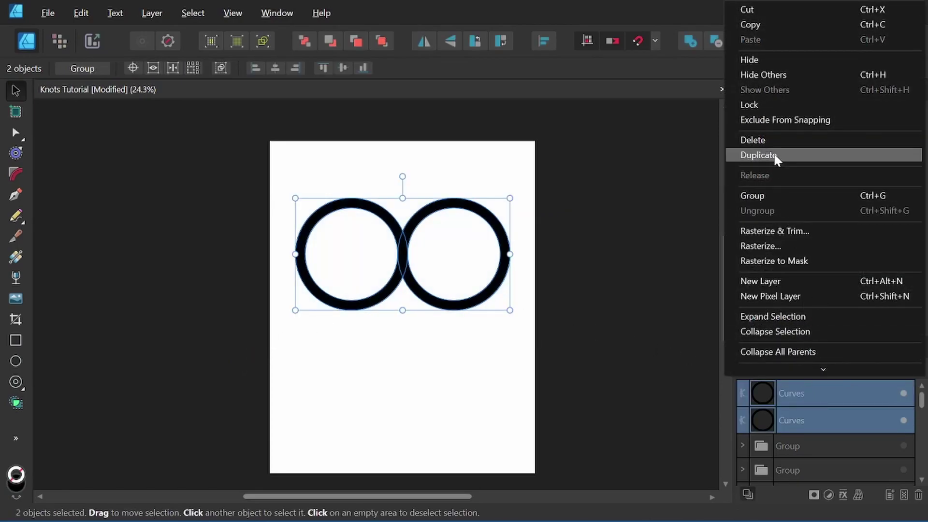
left_click(758, 155)
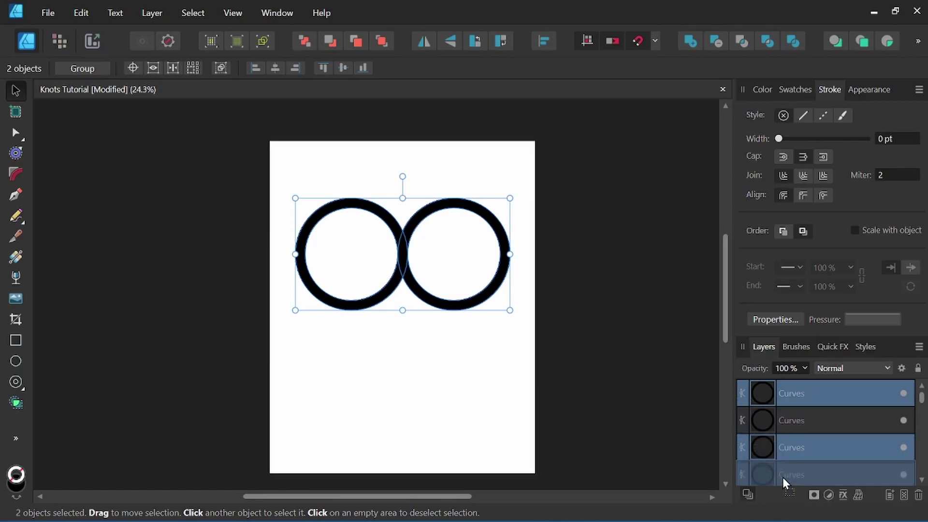
key("ctrl+g")
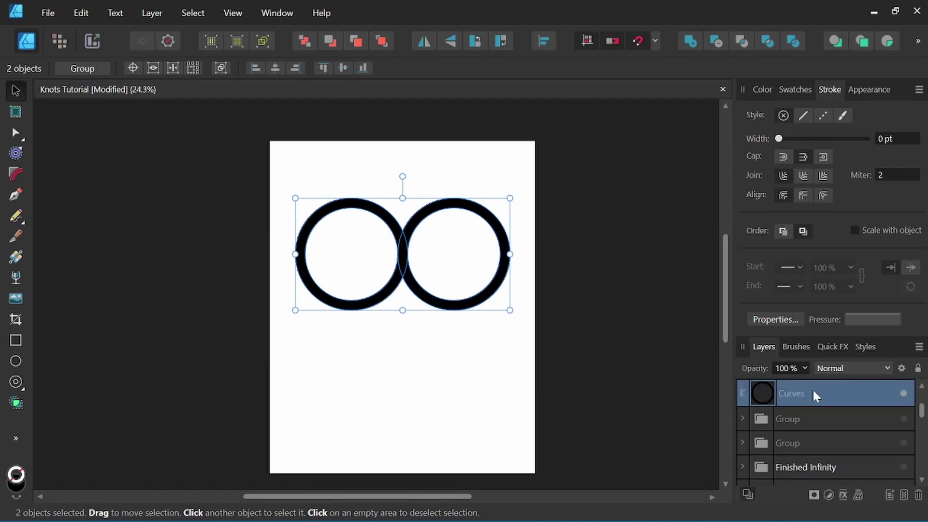
key("ctrl+z")
- Make the ring copies cyan with a 28.9 pt outline
left_click(762, 90)
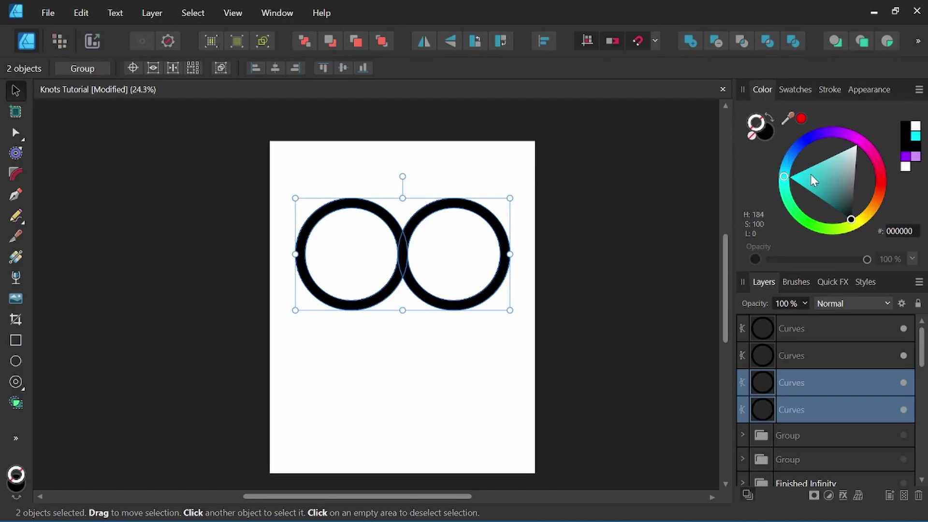
left_click(790, 178)
left_click(766, 135)
left_click(829, 89)
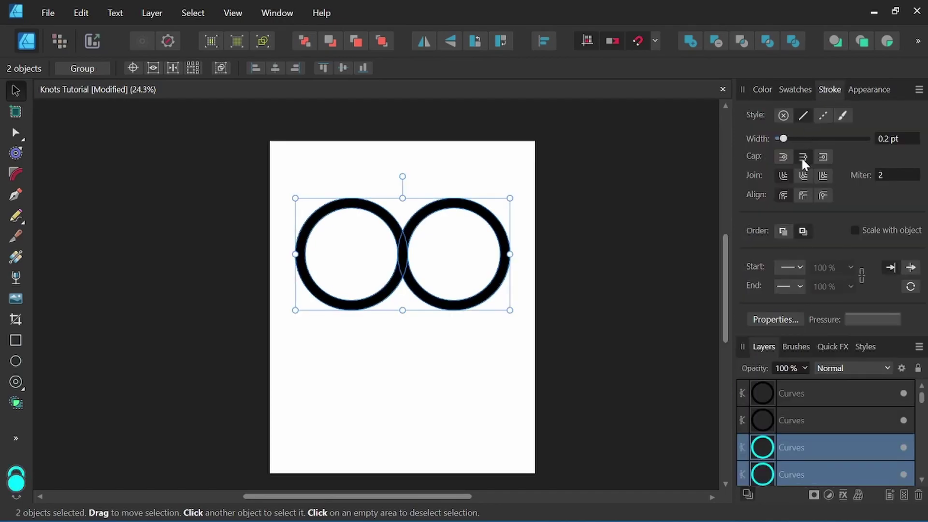
left_click_drag(784, 138, 835, 138)
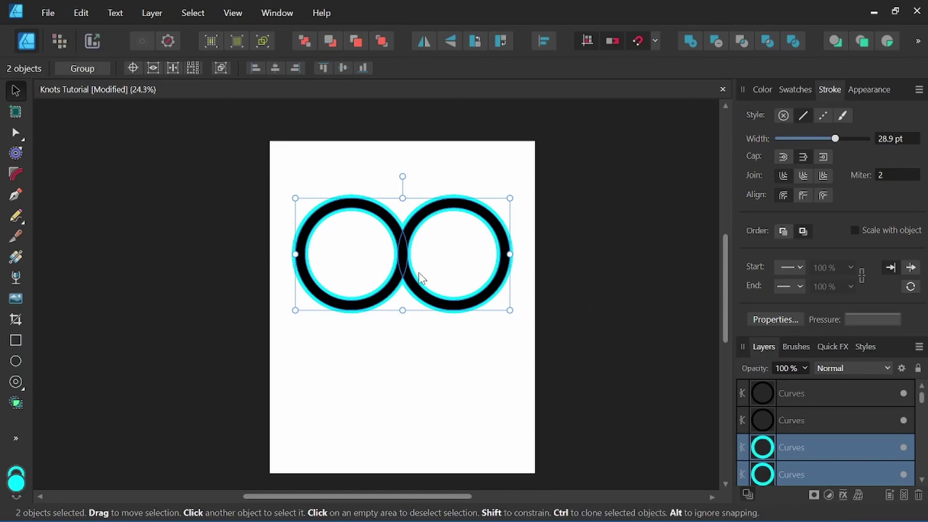
scroll(398, 251, "up", 2)
scroll(397, 249, "up", 1)
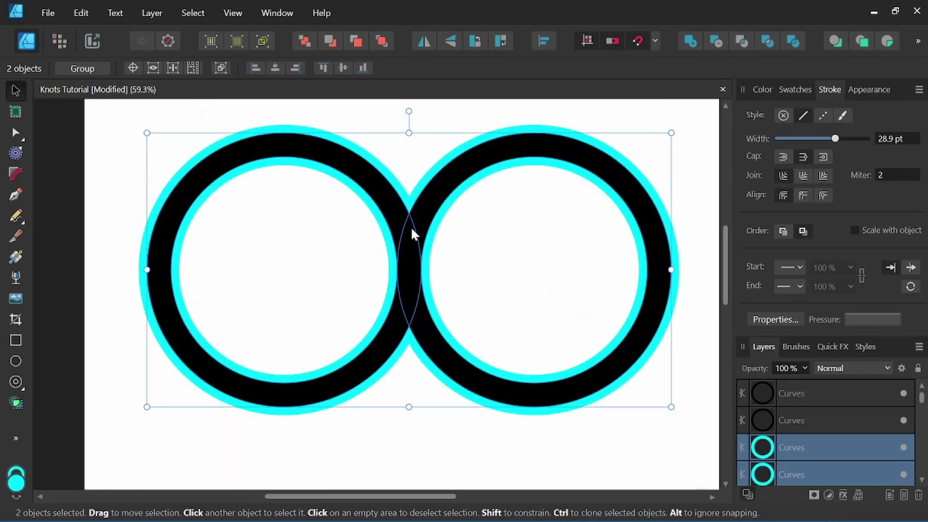
scroll(403, 229, "up", 2)
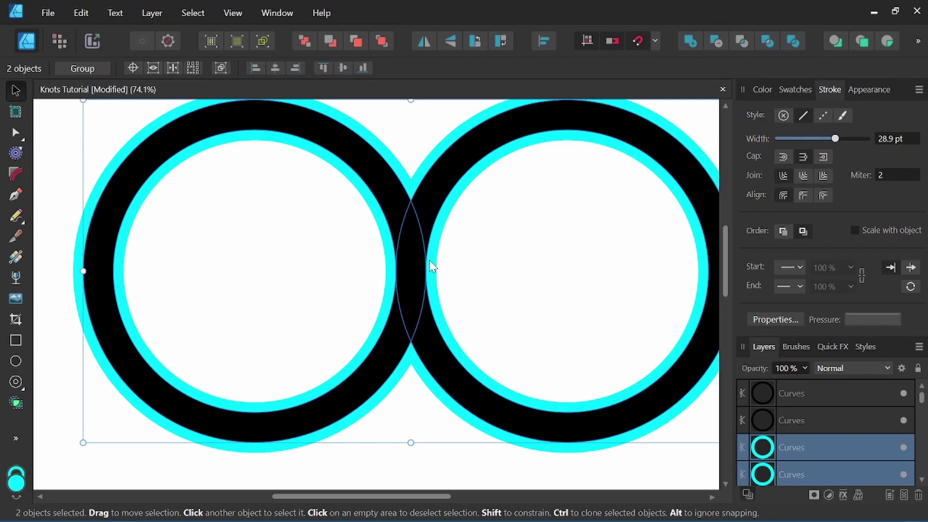
scroll(507, 296, "down", 1)
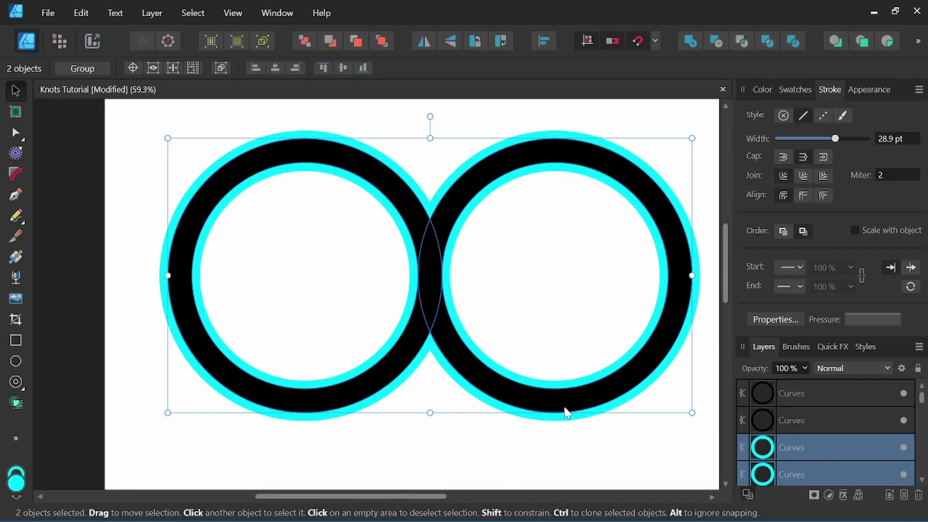
- Expand the cyan outlines and merge the right circle's two cyan pieces with Add
left_click(156, 10)
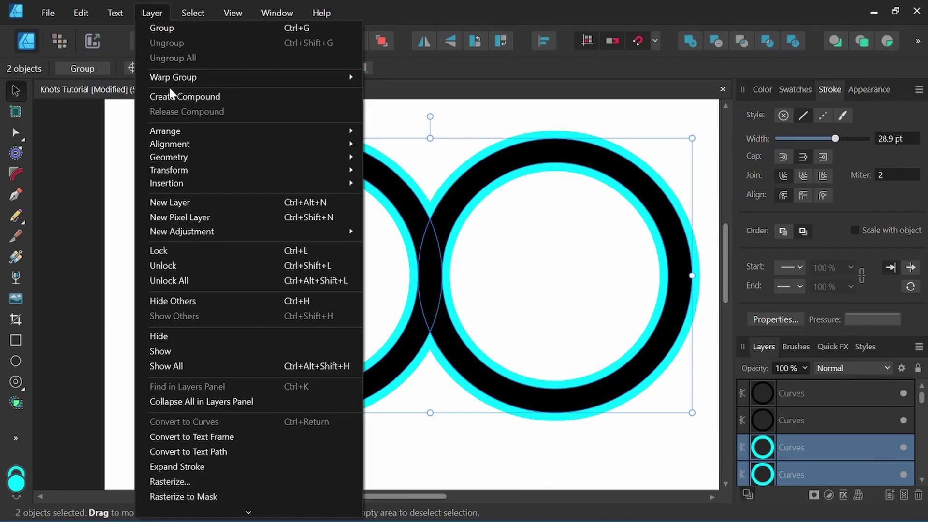
left_click(191, 464)
left_click(828, 447)
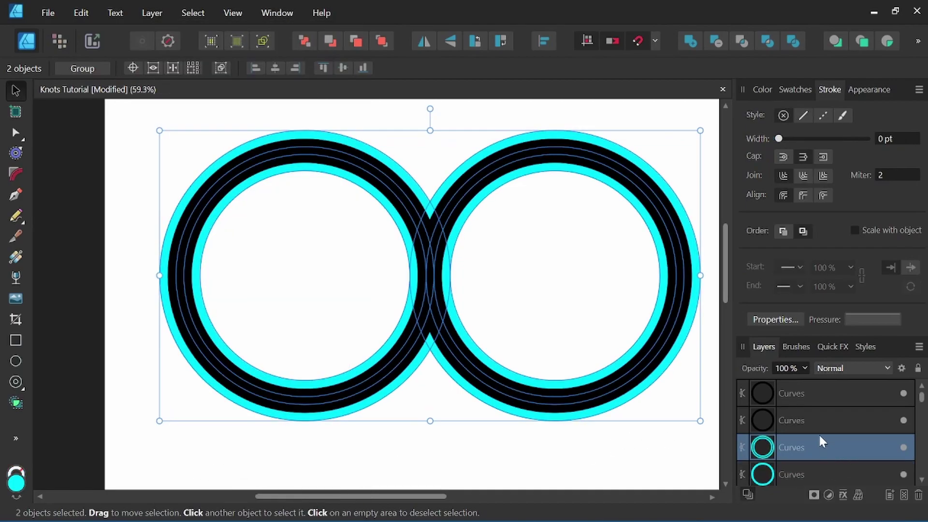
scroll(798, 444, "down", 1)
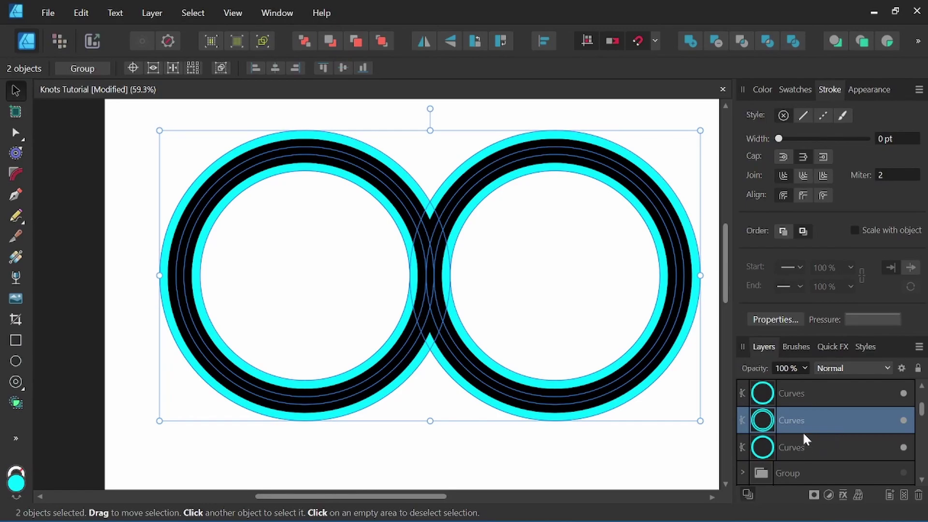
scroll(802, 435, "up", 1)
left_click(802, 447)
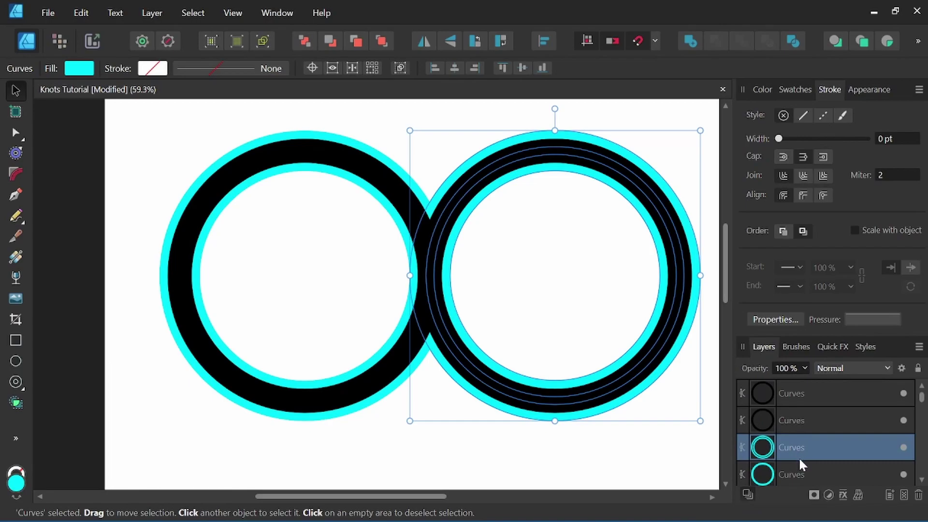
left_click(801, 474, "shift")
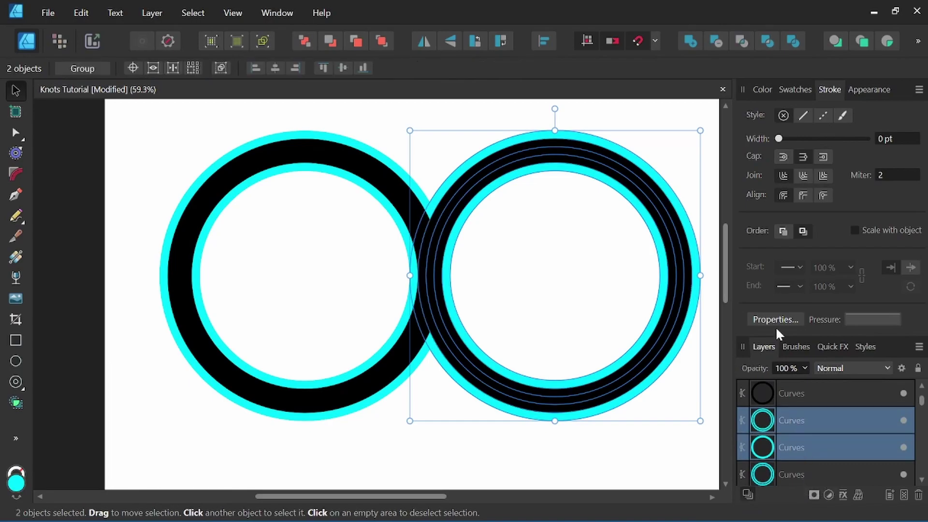
left_click(691, 42)
- Merge the left circle's cyan pieces, undo, then select all four ring shapes
left_click(794, 448)
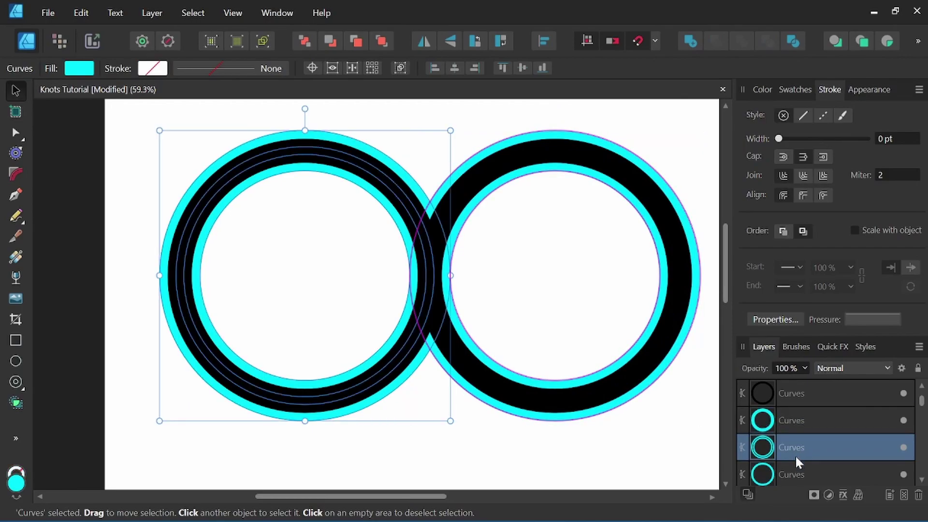
left_click(795, 470, "shift")
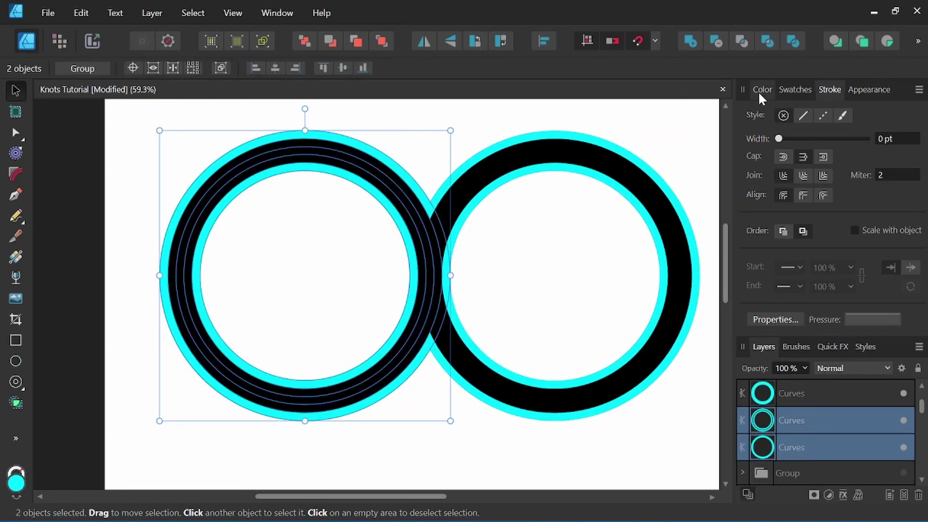
left_click(691, 42)
scroll(427, 245, "down", 3)
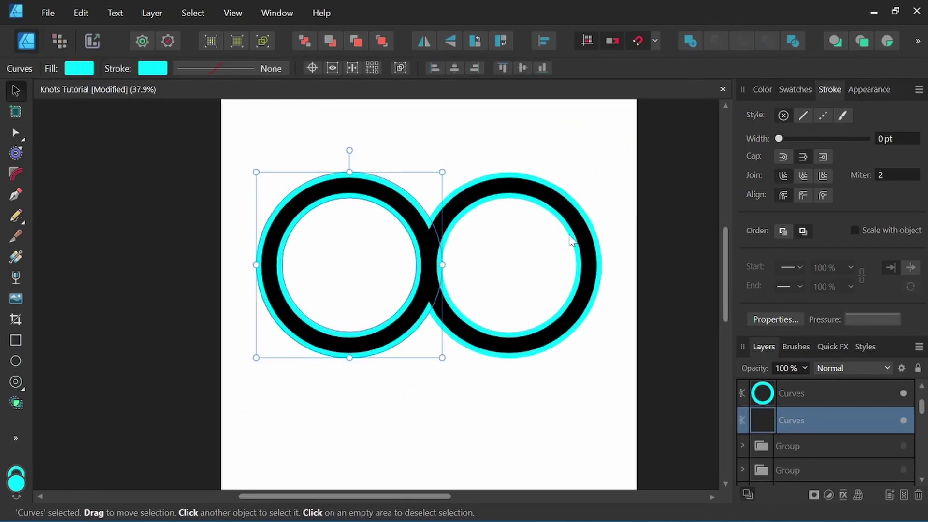
key("ctrl+z")
left_click(802, 394)
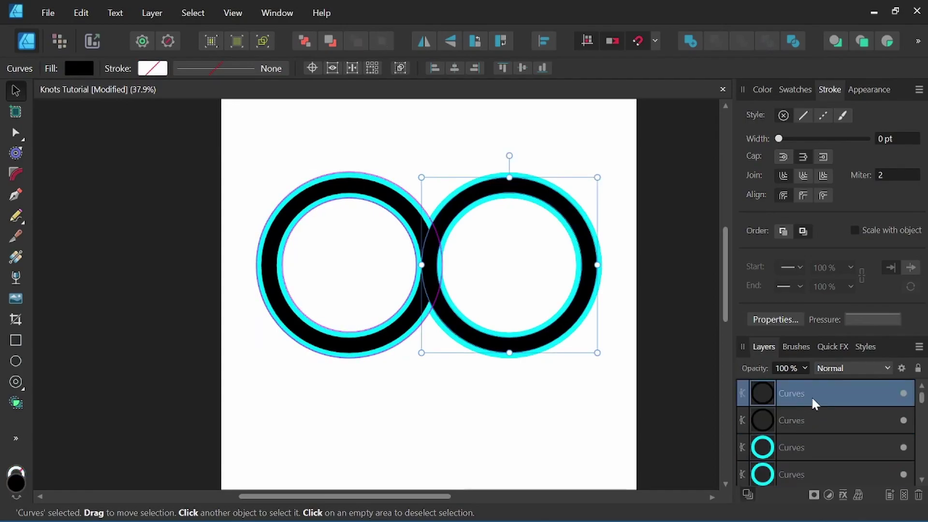
left_click(805, 474, "shift")
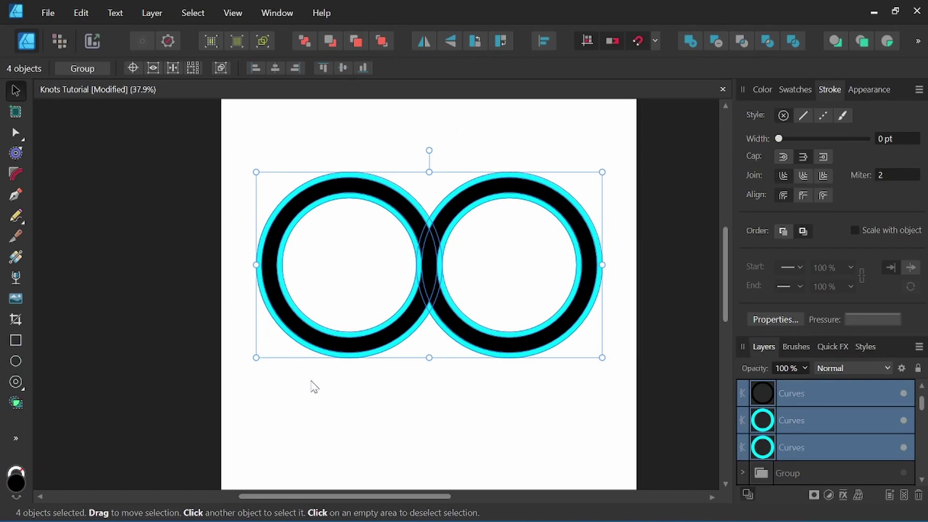
- With Shape Builder keeping unused curves, sweep across both black rings and overlaps and Add them
left_click(16, 404)
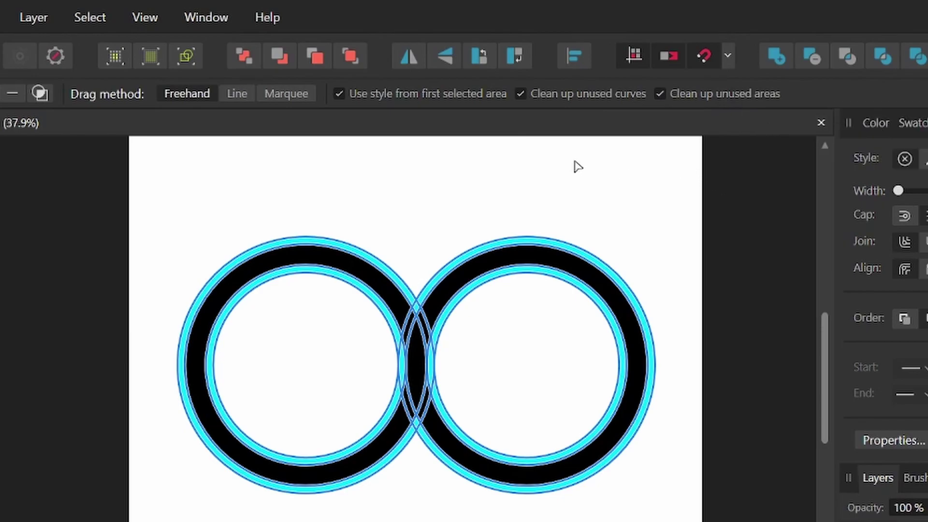
left_click(519, 94)
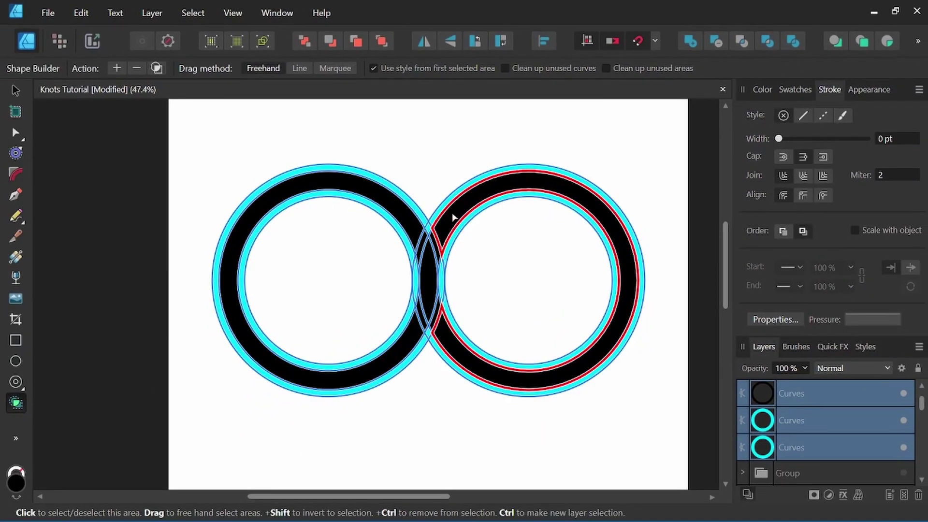
left_click_drag(453, 218, 417, 338)
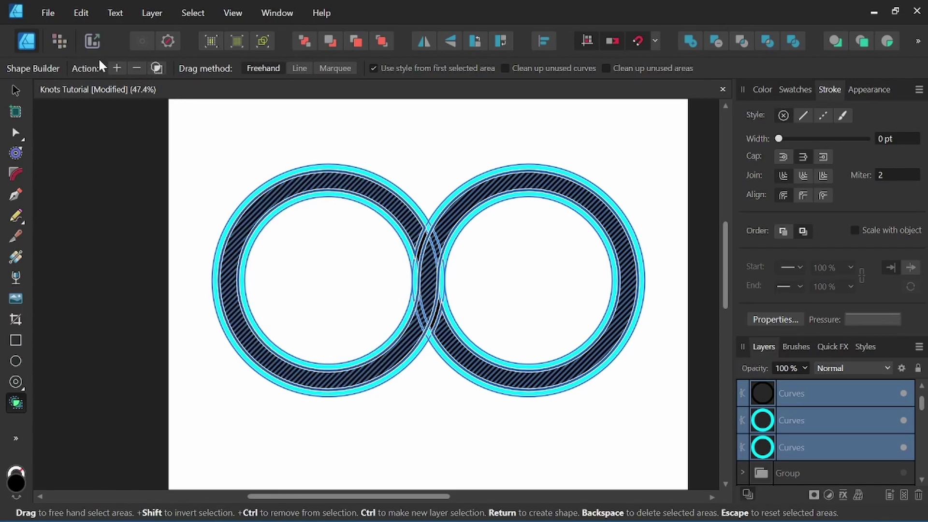
left_click(116, 68)
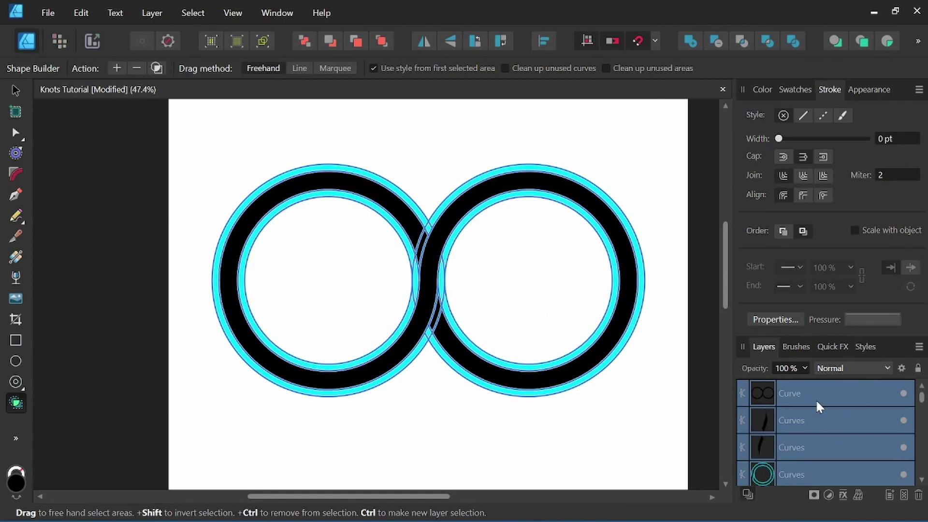
- Combine and test-move the infinity shape, then revert via History to the merged-outline state
key("ctrl+shift+a")
key("v")
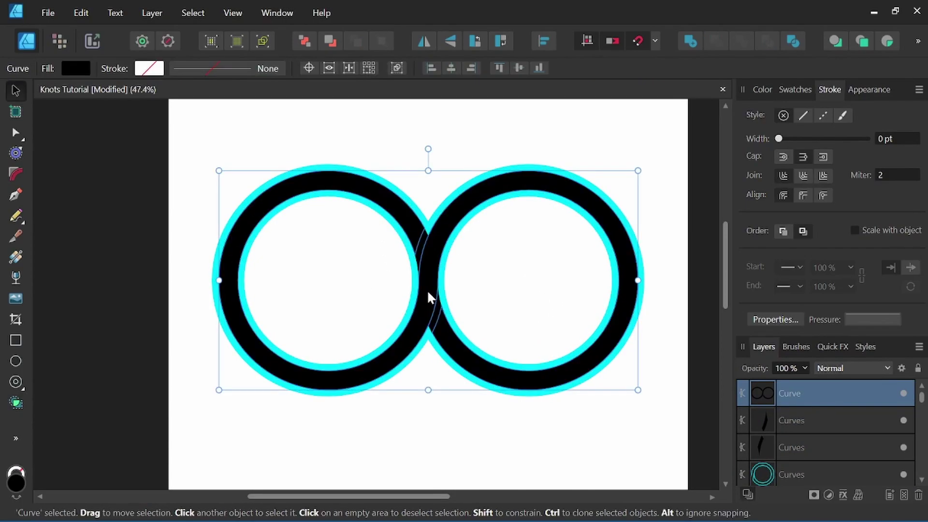
left_click_drag(427, 290, 449, 347)
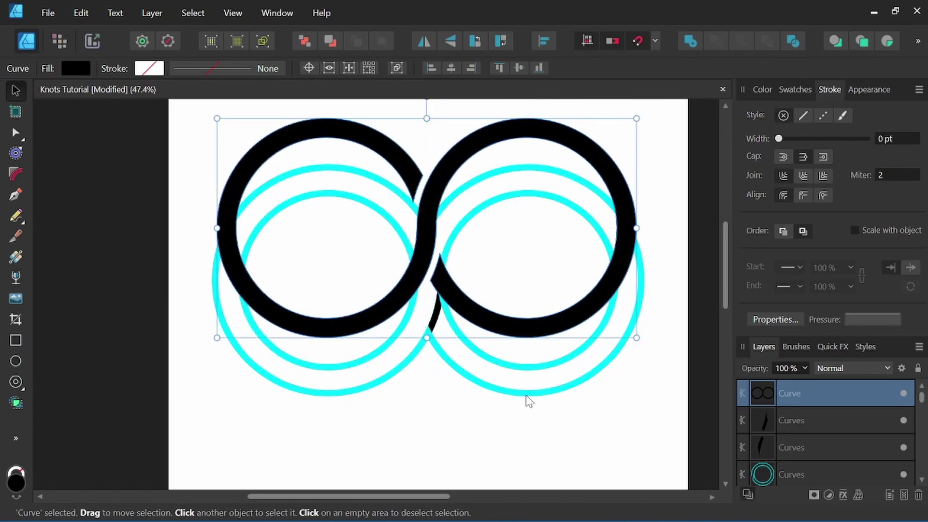
key("ctrl+z")
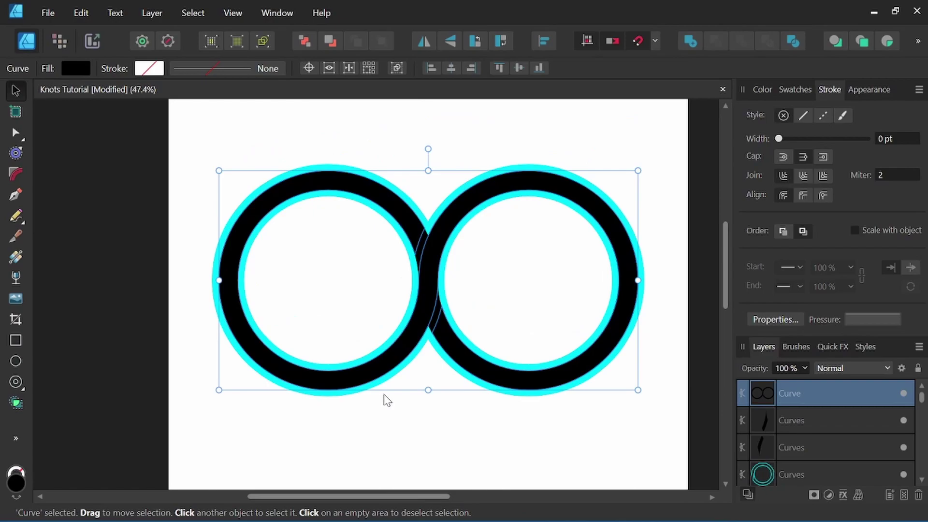
key("ctrl+z")
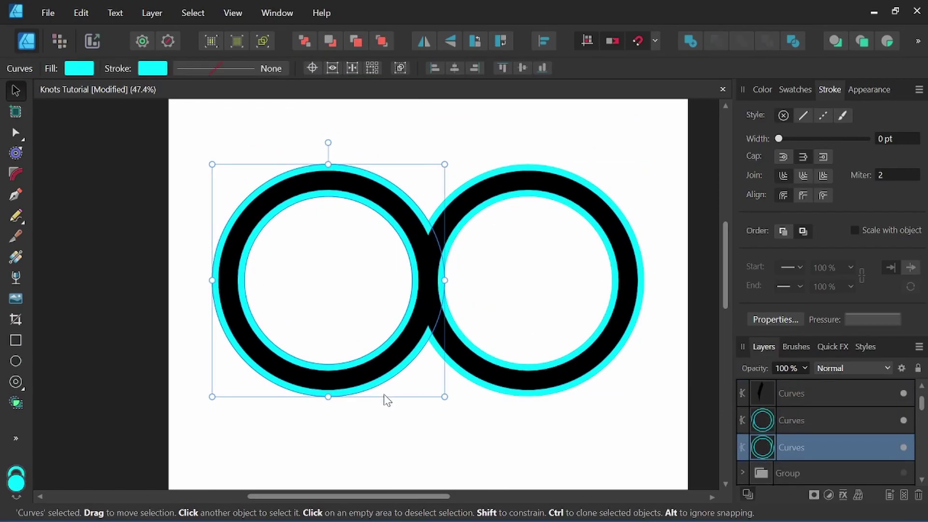
key("ctrl+shift+d")
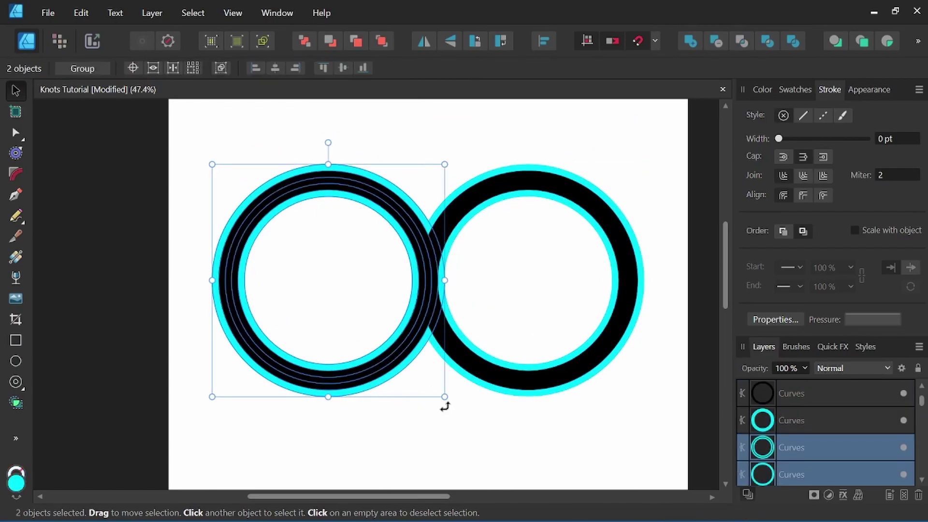
left_click(80, 12)
left_click(98, 43)
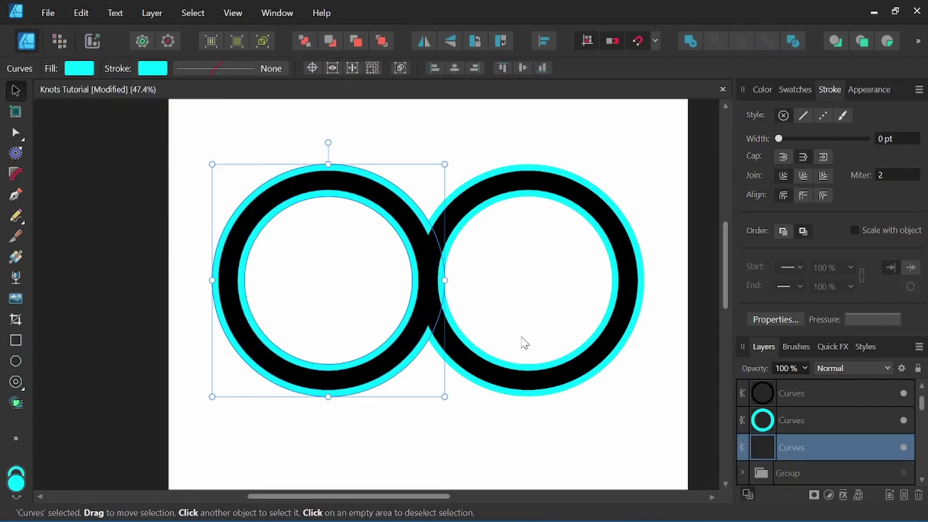
- Select all four ring shapes in Shape Builder with both clean-up options enabled
left_click(684, 142)
left_click_drag(683, 142, 152, 449)
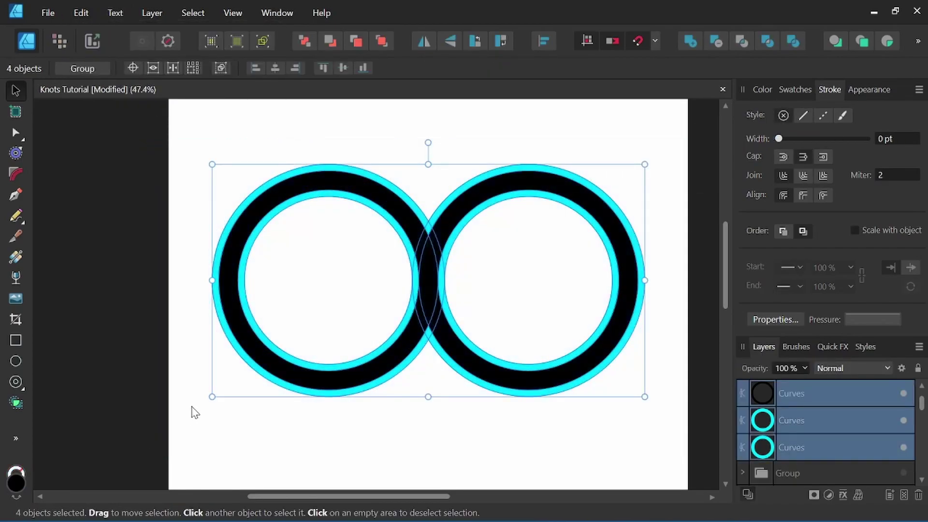
left_click(17, 406)
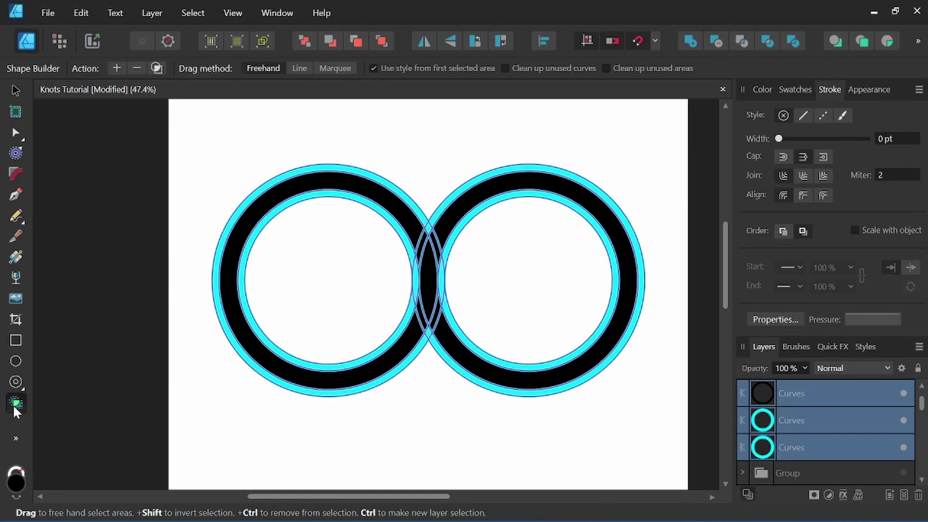
left_click(505, 68)
left_click(607, 68)
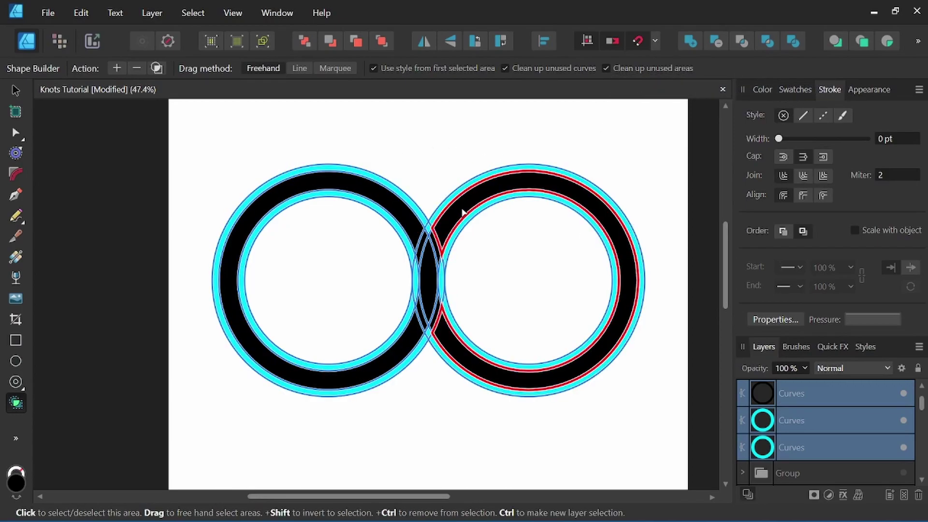
- Add the right and left black rings into one interlaced curve, then deselect
left_click(451, 222)
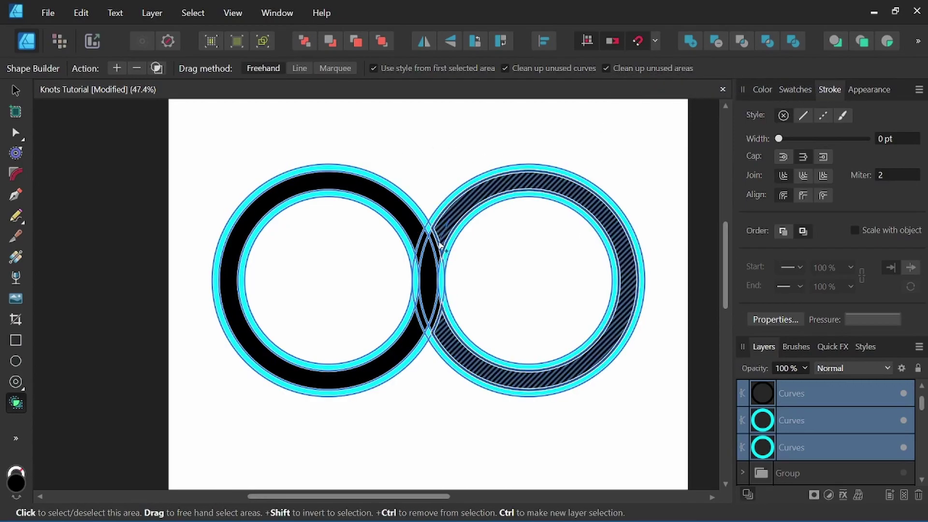
left_click(423, 308)
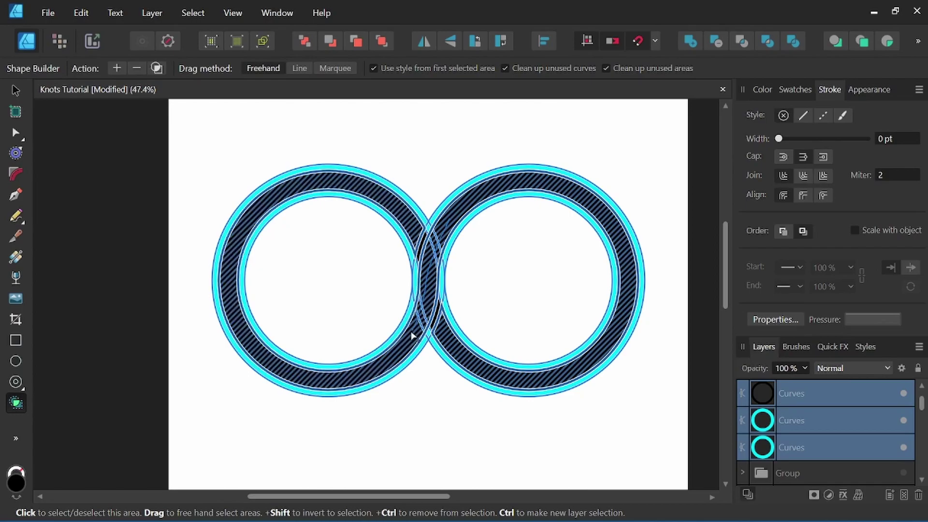
left_click(117, 68)
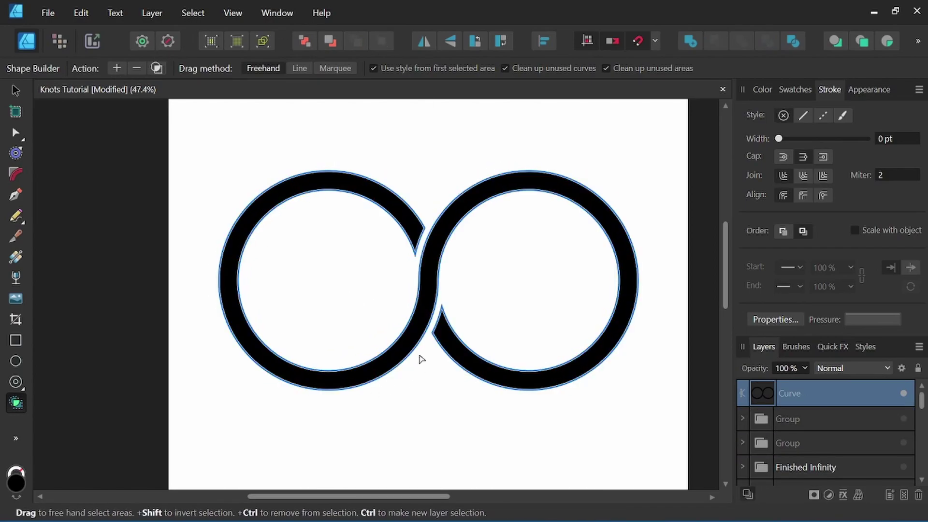
left_click(15, 90)
left_click(436, 223)
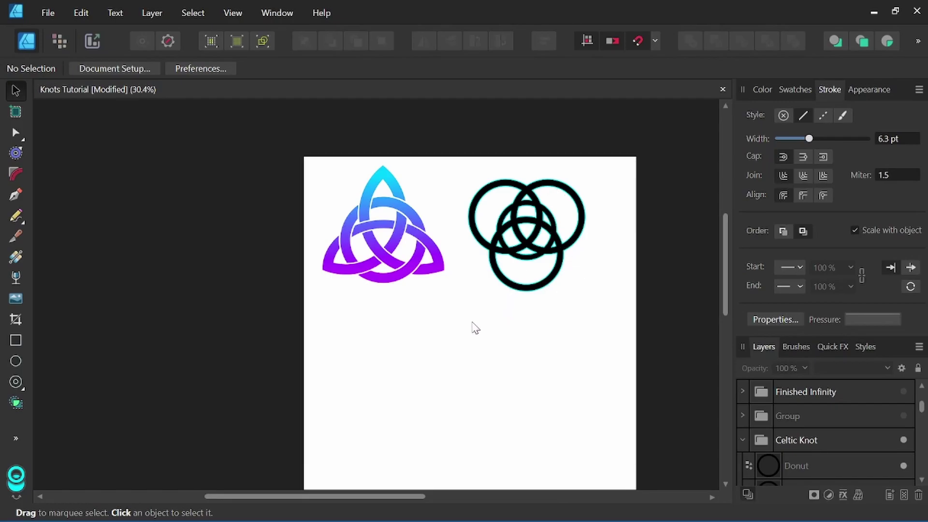
scroll(475, 328, "up", 1)
scroll(496, 322, "up", 1)
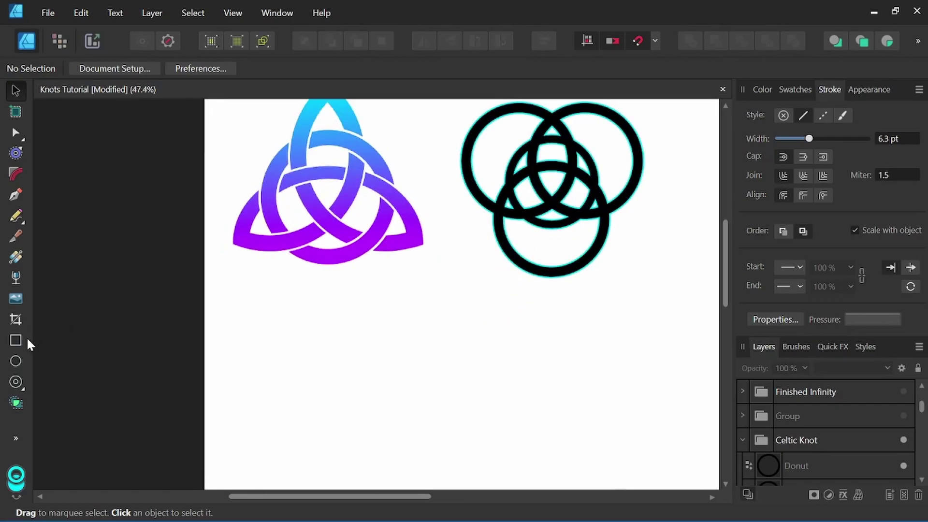
- Draw a circle below the triangle knot with a black outline and no fill
left_click(16, 361)
mouse_move(341, 301)
left_mouse_down()
mouse_move(442, 413)
mouse_move(461, 419)
left_mouse_up()
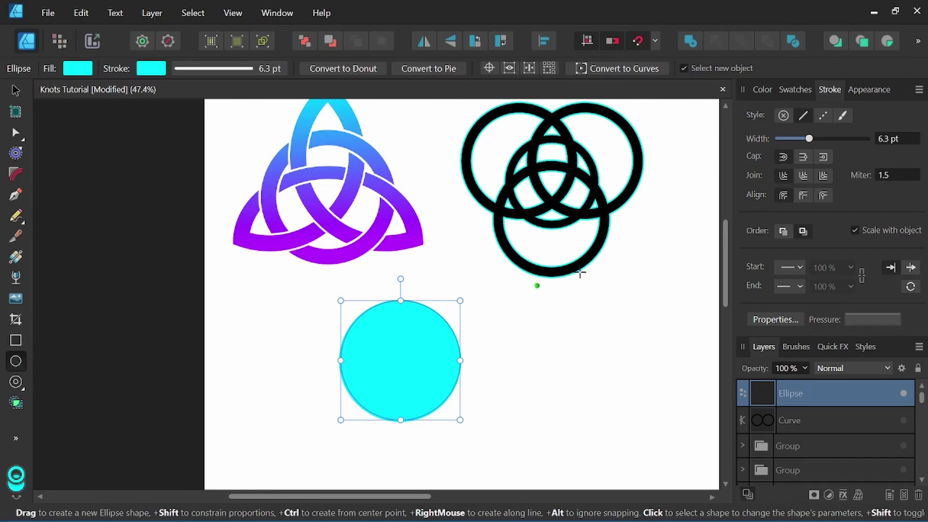
left_click(761, 88)
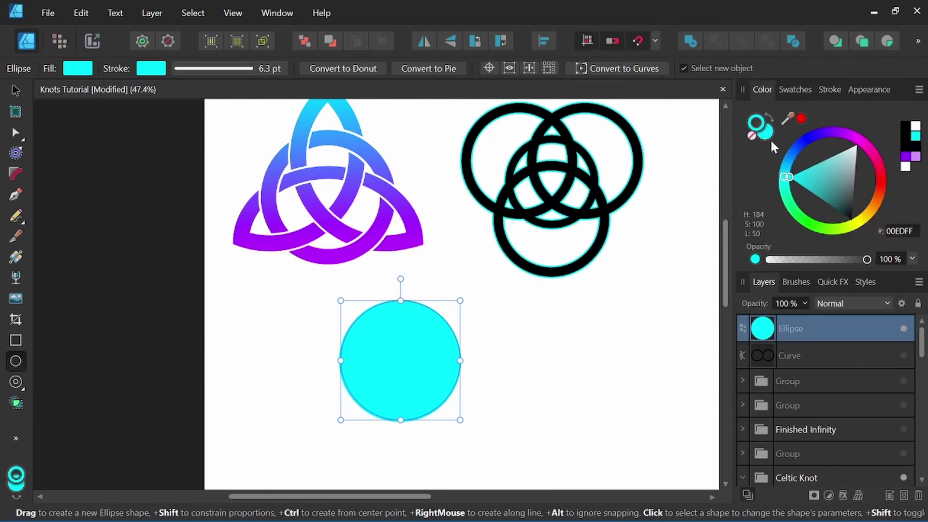
left_click_drag(826, 184, 849, 219)
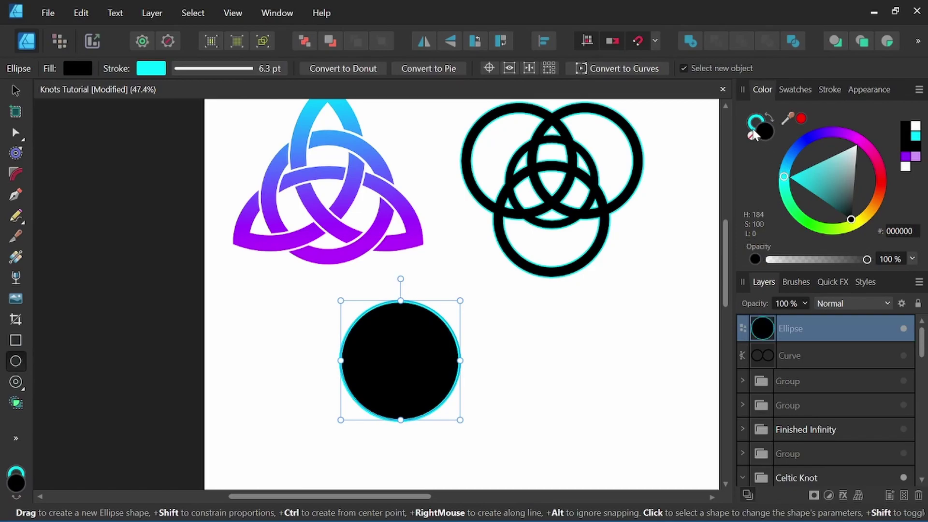
left_click(766, 122)
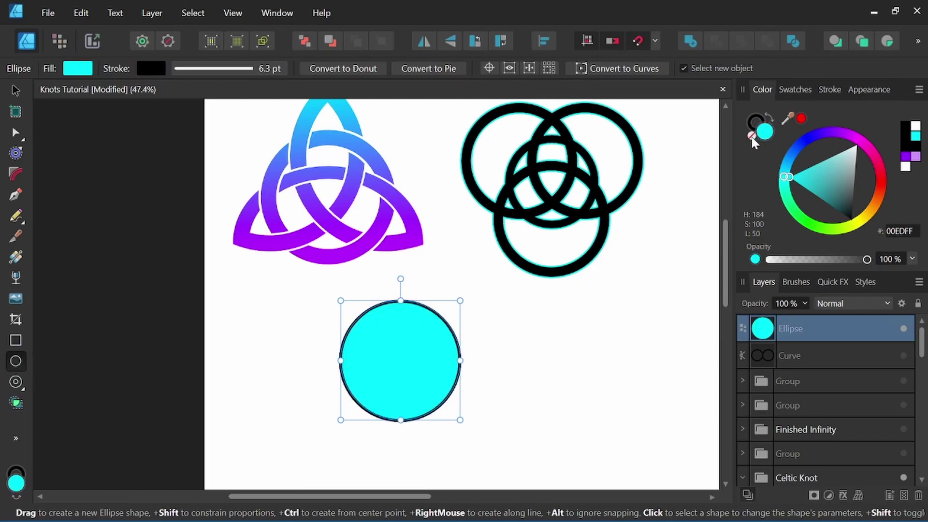
left_click(755, 137)
- Thicken the circle's outline to about 22 pt and expand the stroke
left_click(829, 89)
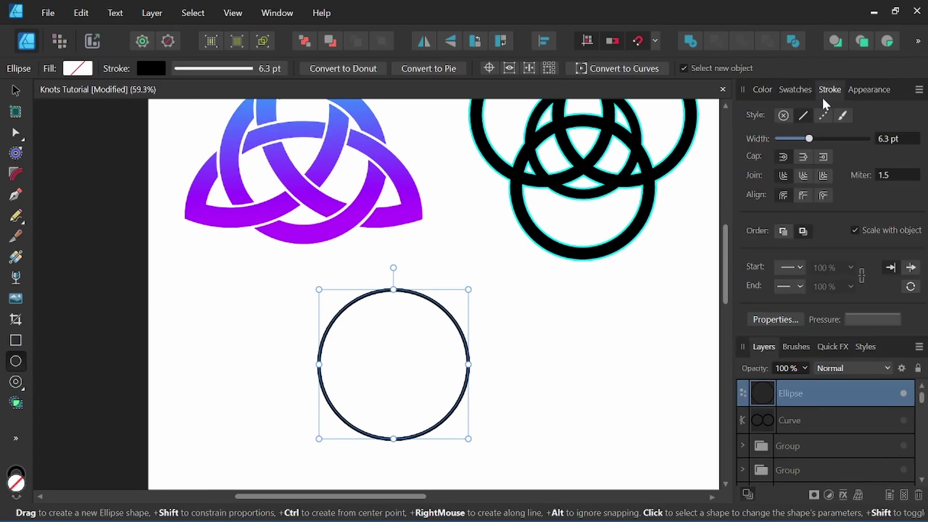
left_click_drag(810, 138, 829, 139)
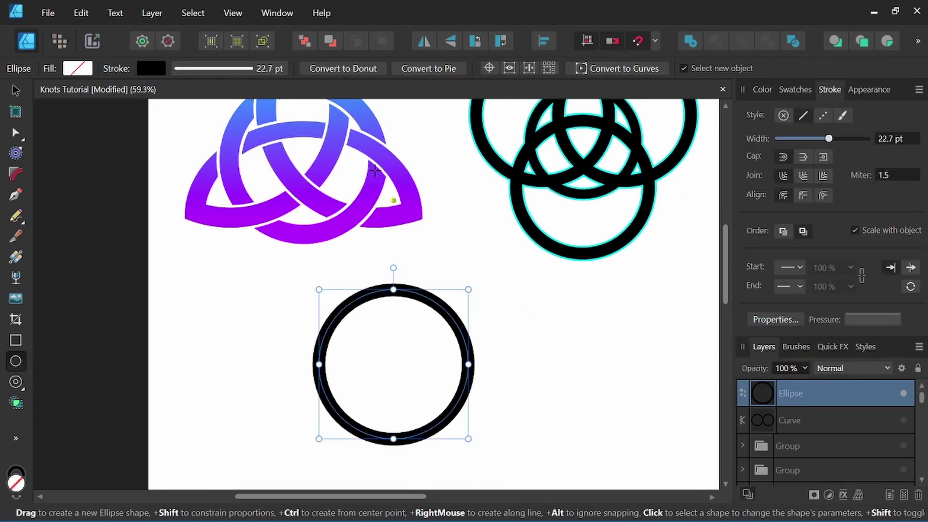
left_click(152, 12)
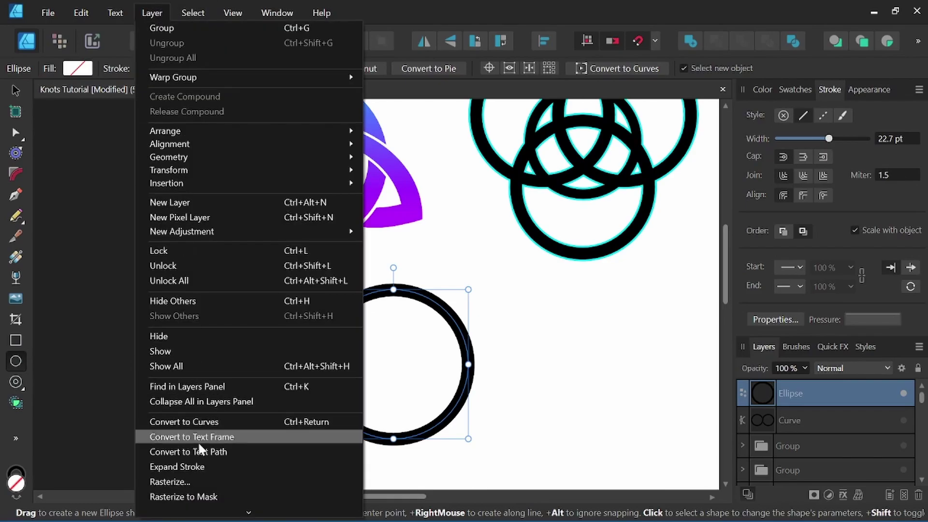
left_click(205, 468)
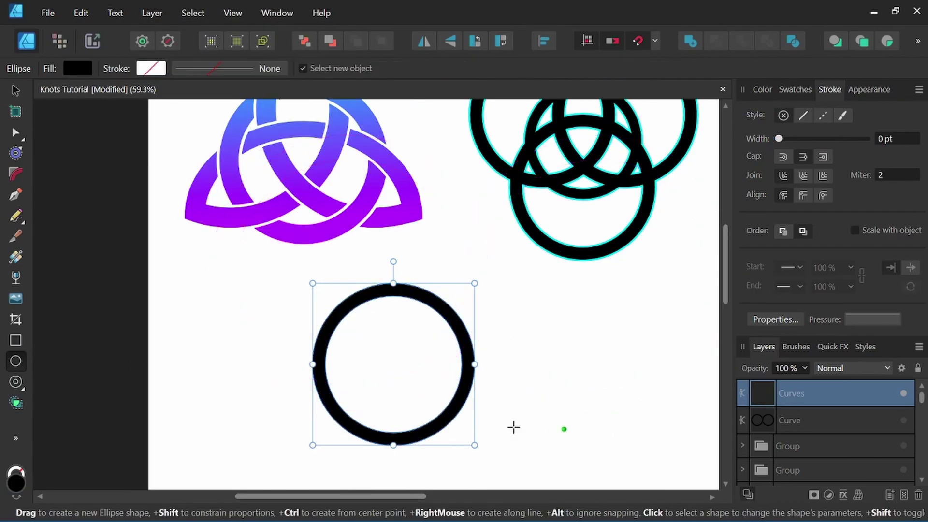
- Clone the black ring right and then below, forming a triangle of three rings
left_click(16, 89)
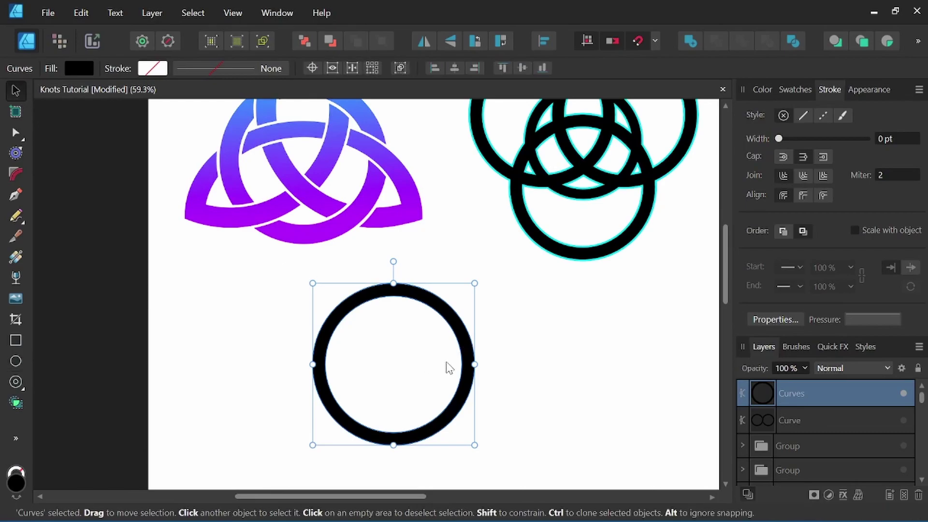
scroll(513, 291, "down", 1)
scroll(418, 350, "up", 2)
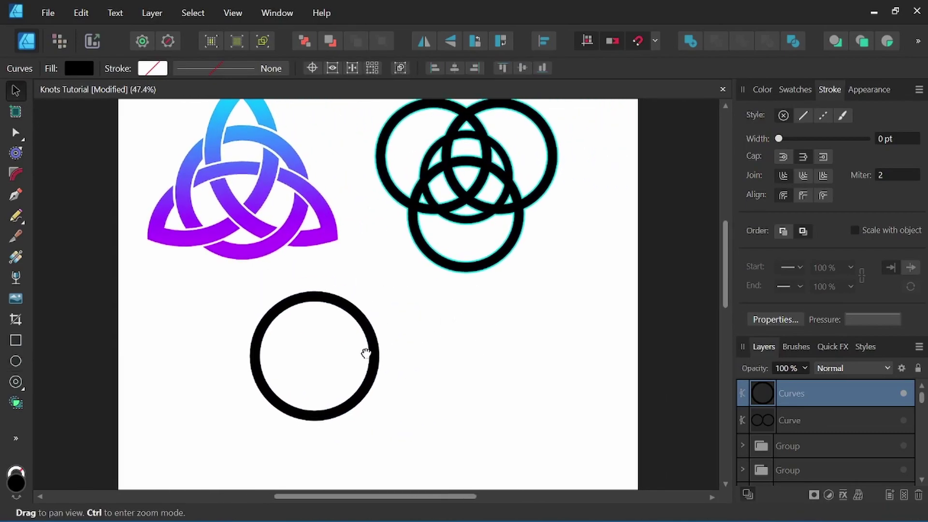
left_click(368, 384)
left_click_drag(371, 380, 447, 379)
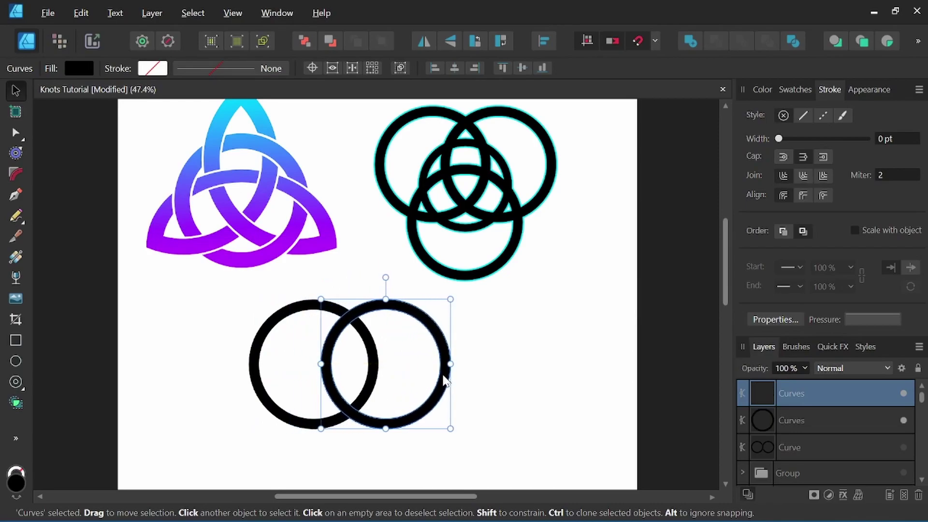
key("Escape")
key("space")
left_click_drag(420, 453, 420, 362)
scroll(376, 326, "down", 3)
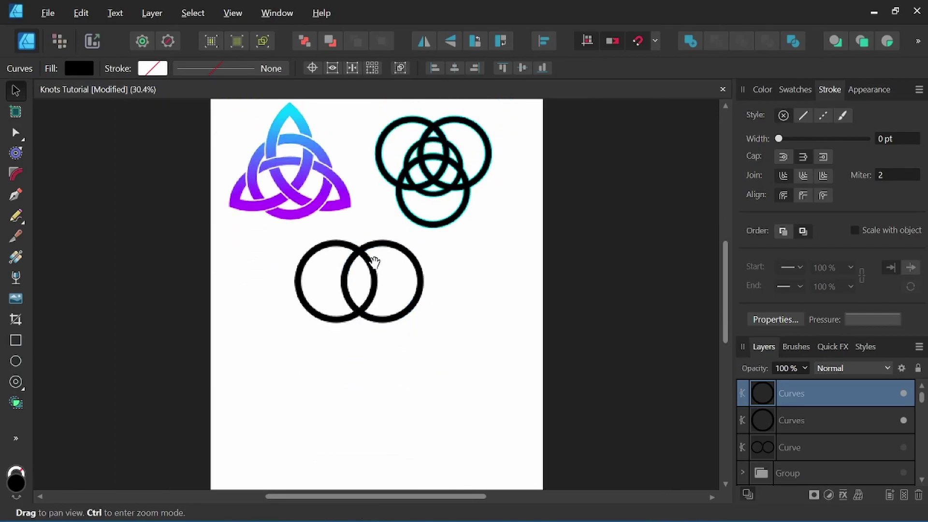
scroll(362, 326, "up", 1)
left_click(350, 327)
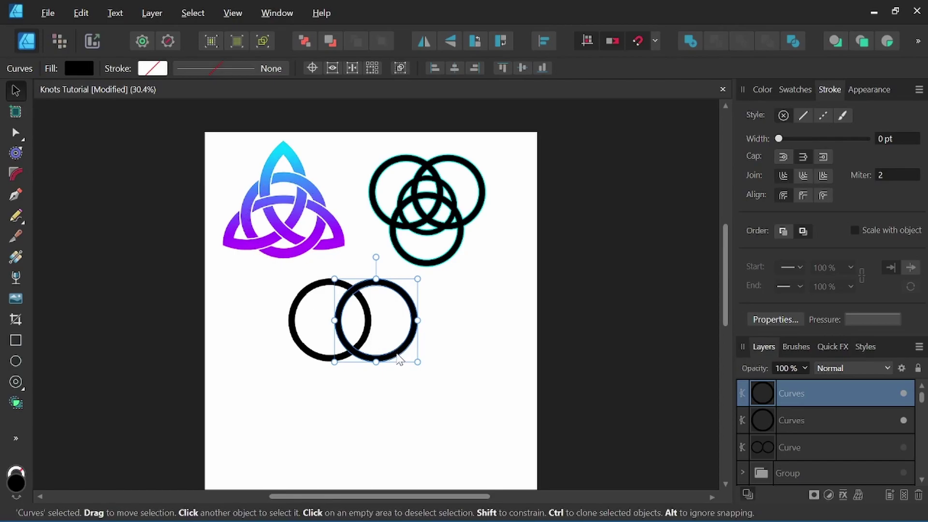
left_click_drag(398, 359, 376, 393)
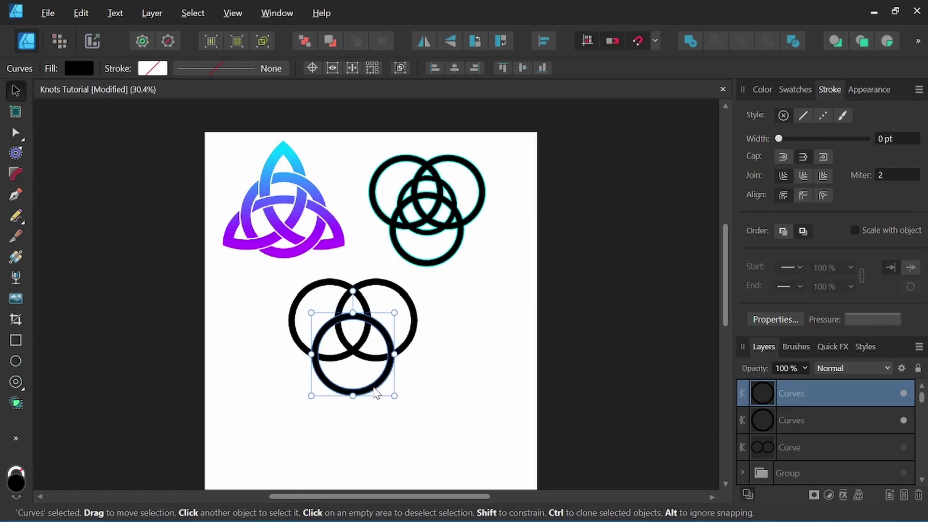
key("ctrl+j")
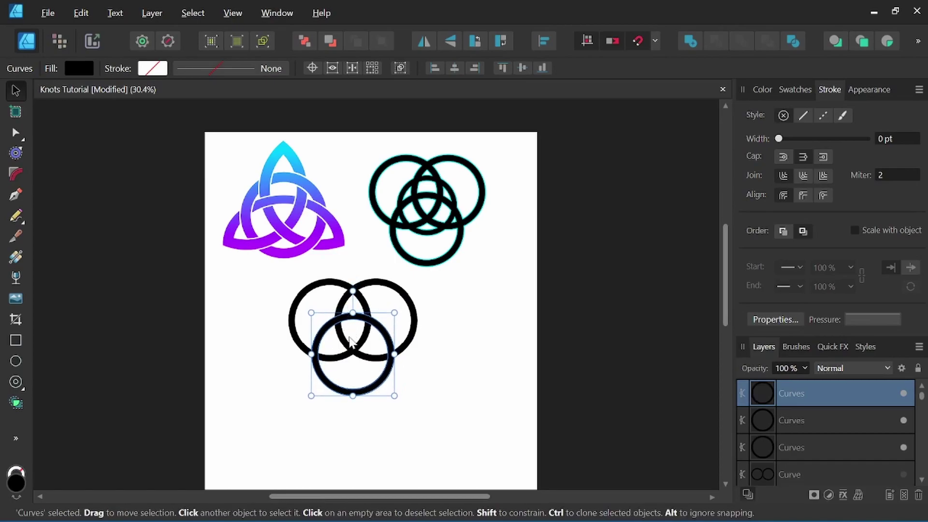
scroll(362, 347, "up", 1)
scroll(375, 348, "up", 1)
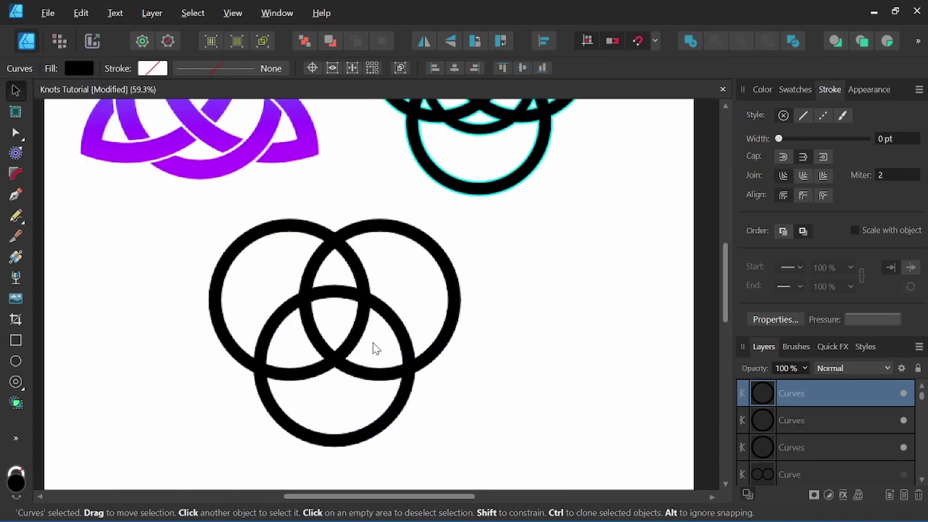
- Clone the bottom ring upward, shrink it, and centre it among the three rings
left_click(374, 348)
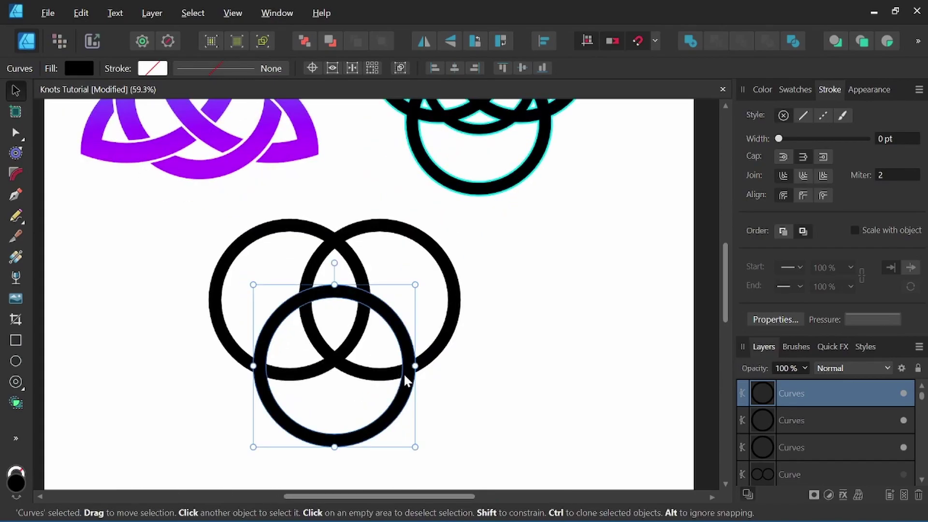
left_click_drag(407, 379, 415, 328)
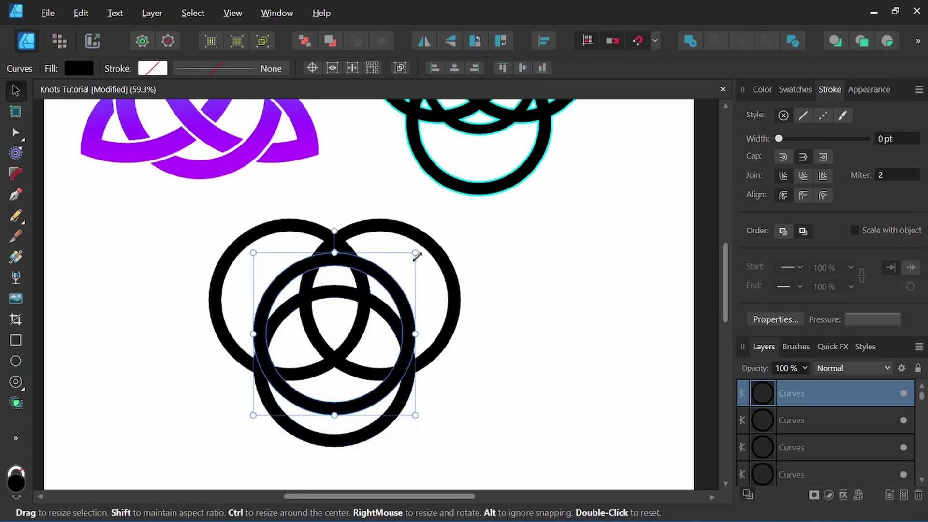
left_click_drag(415, 257, 402, 276)
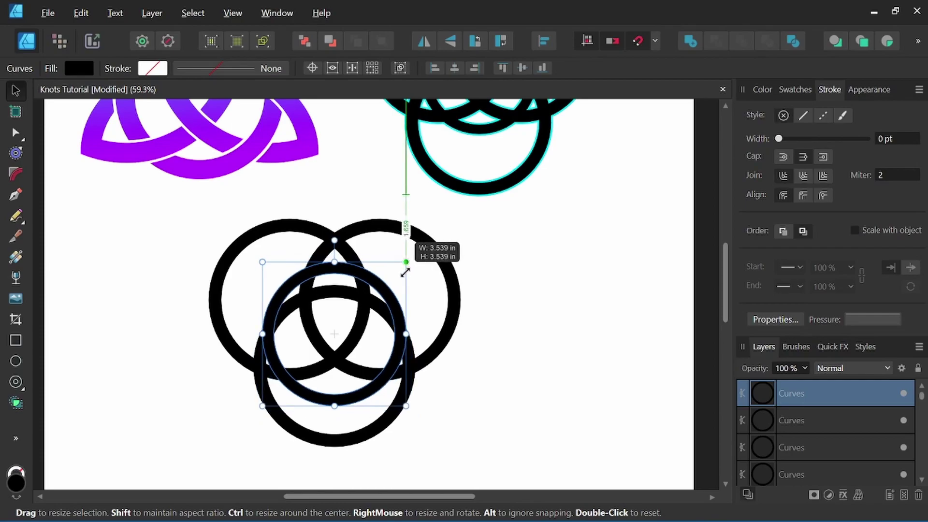
left_click_drag(402, 276, 402, 276)
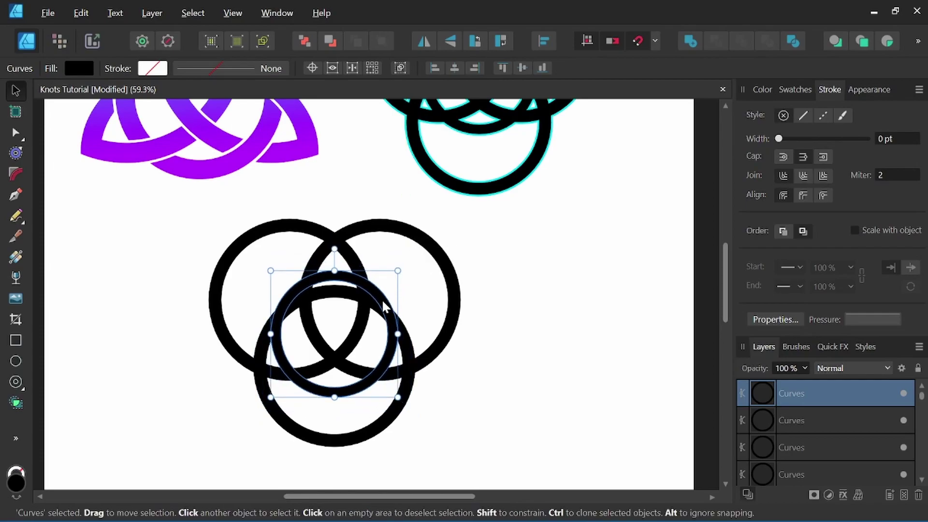
left_click_drag(385, 308, 386, 301)
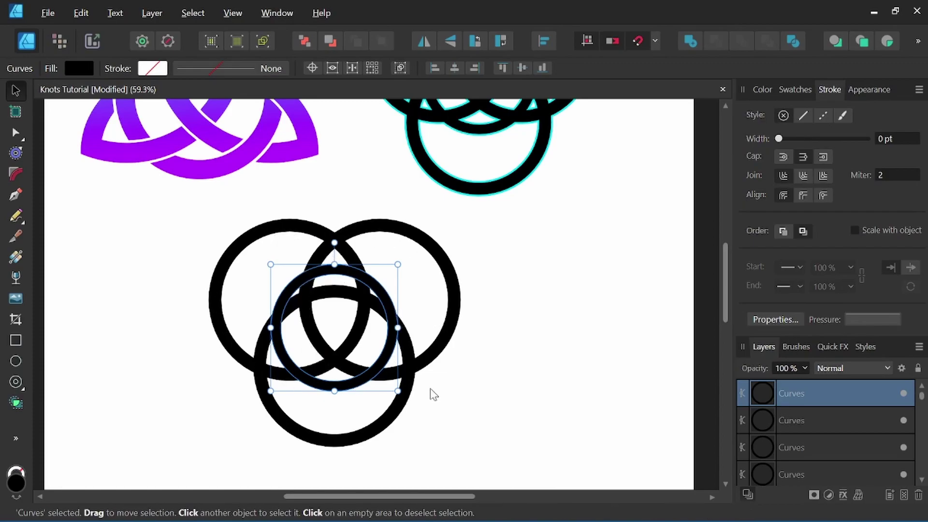
left_click(507, 385)
scroll(505, 377, "down", 2)
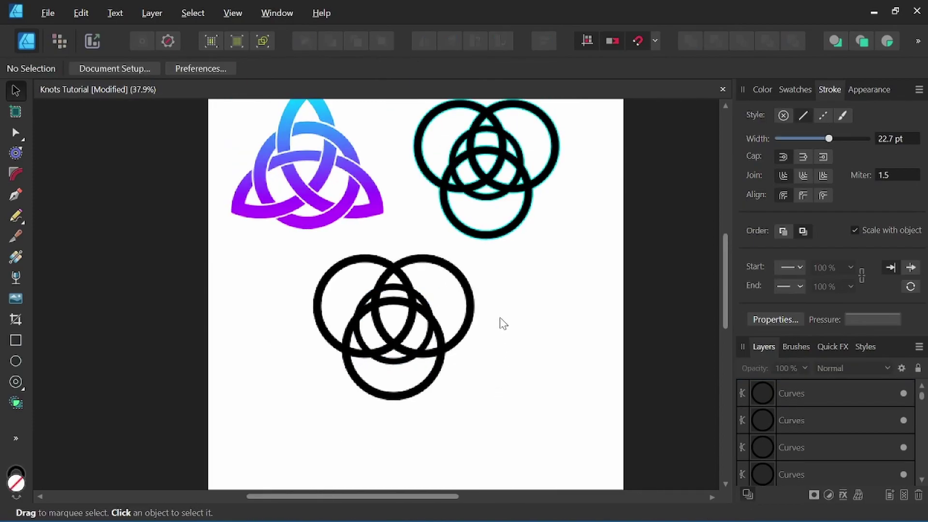
- Select the four new rings and zoom in on the reference knot's overlaps
mouse_move(557, 238)
left_mouse_down()
mouse_move(371, 411)
mouse_move(226, 435)
left_mouse_up()
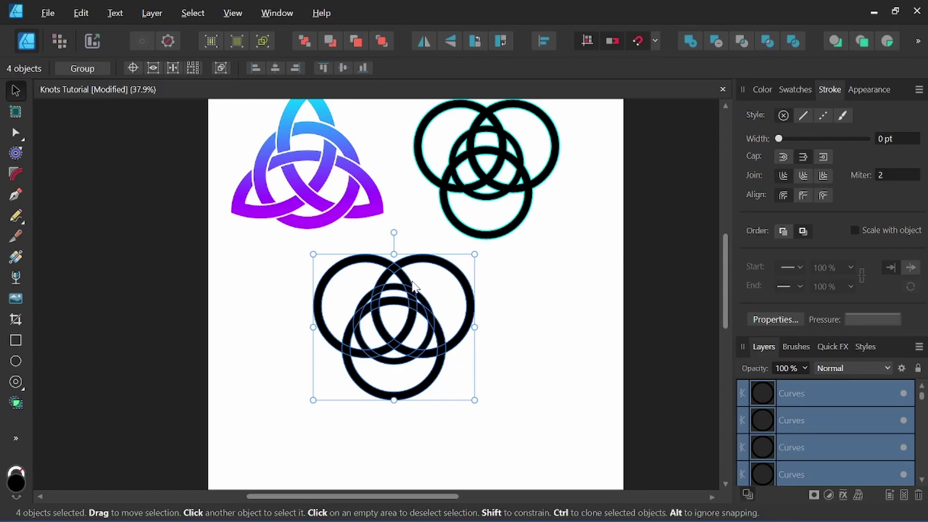
scroll(500, 218, "up", 5)
scroll(507, 199, "up", 2)
left_click_drag(507, 200, 427, 456)
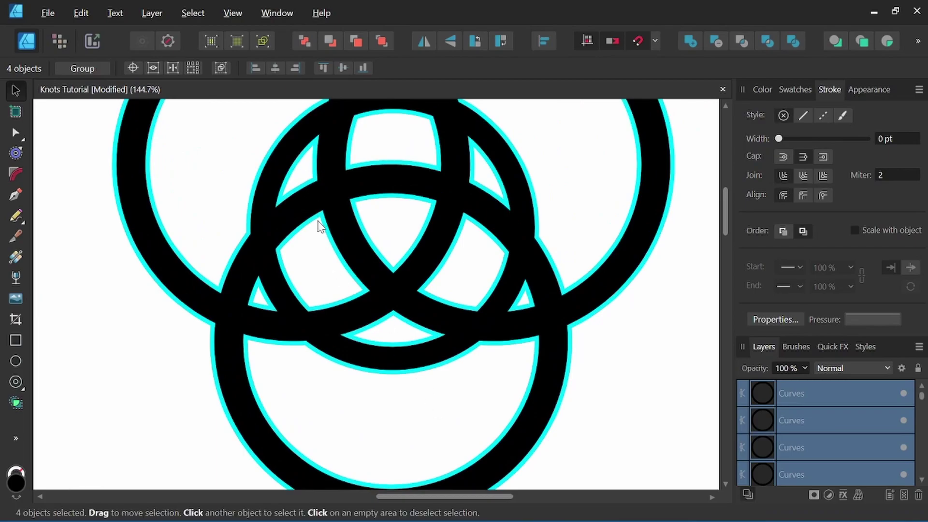
scroll(409, 181, "down", 3)
scroll(409, 181, "down", 2)
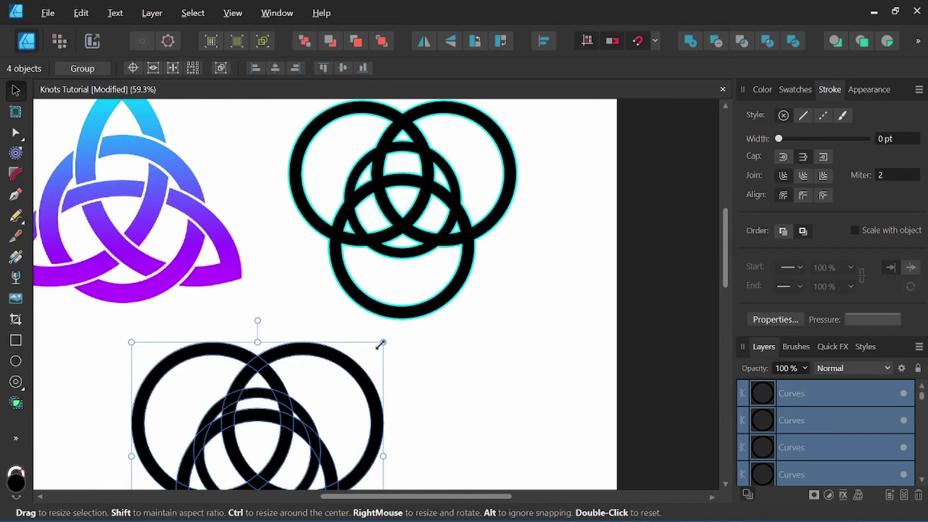
left_click_drag(471, 189, 465, 238)
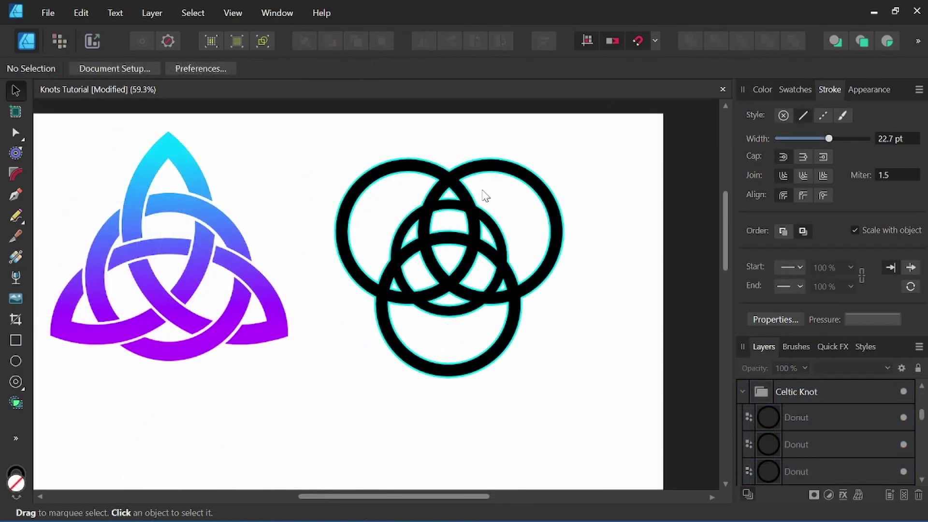
- Select the ring layers from Donut through the last Curves layer, then choose Shape Builder
left_click(816, 419)
scroll(799, 412, "down", 1)
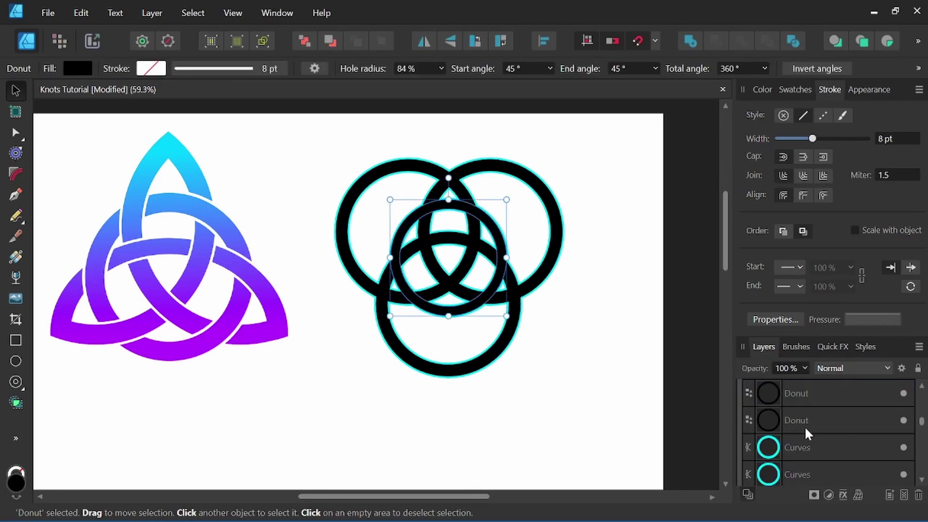
scroll(807, 432, "down", 2)
left_click(809, 445, "shift")
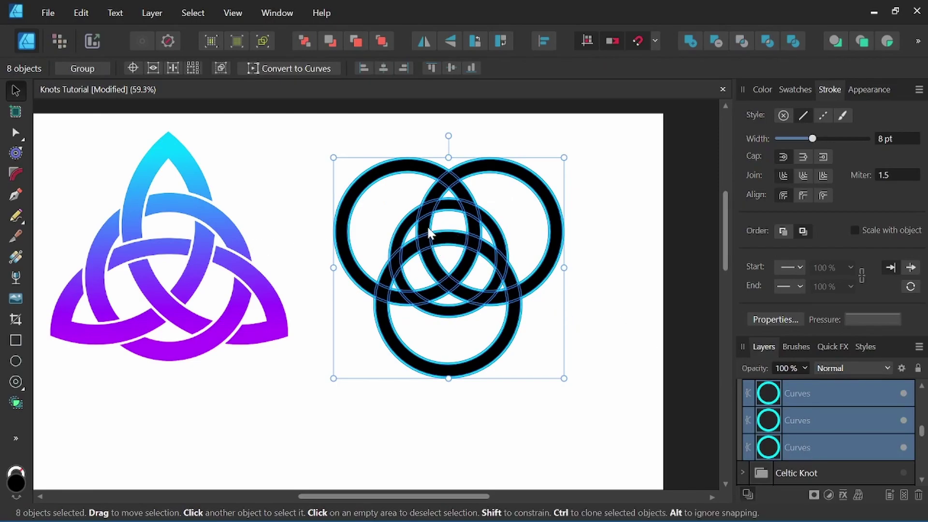
scroll(429, 233, "up", 2)
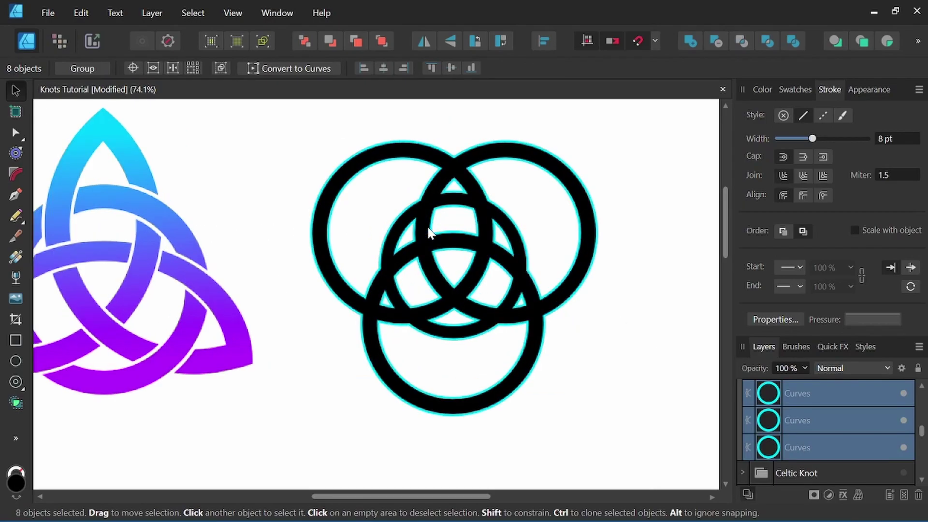
left_click(16, 404)
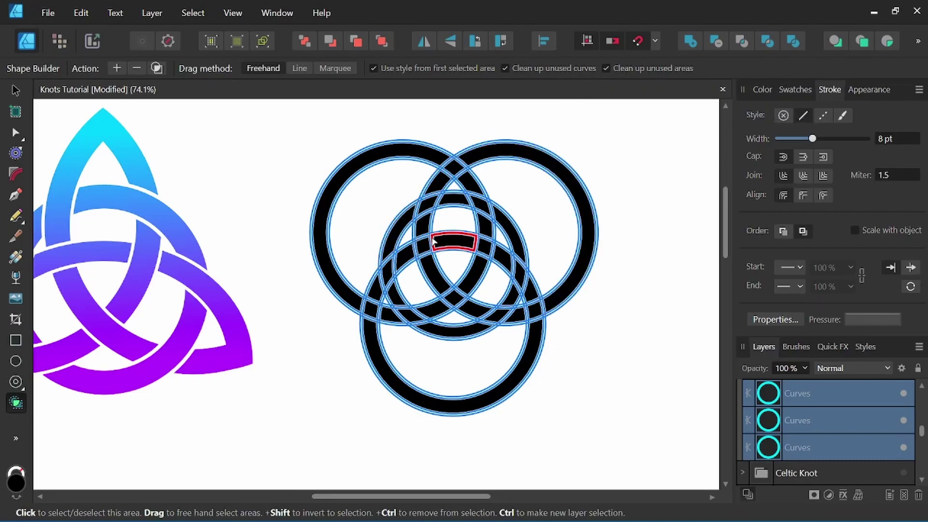
scroll(425, 246, "up", 2)
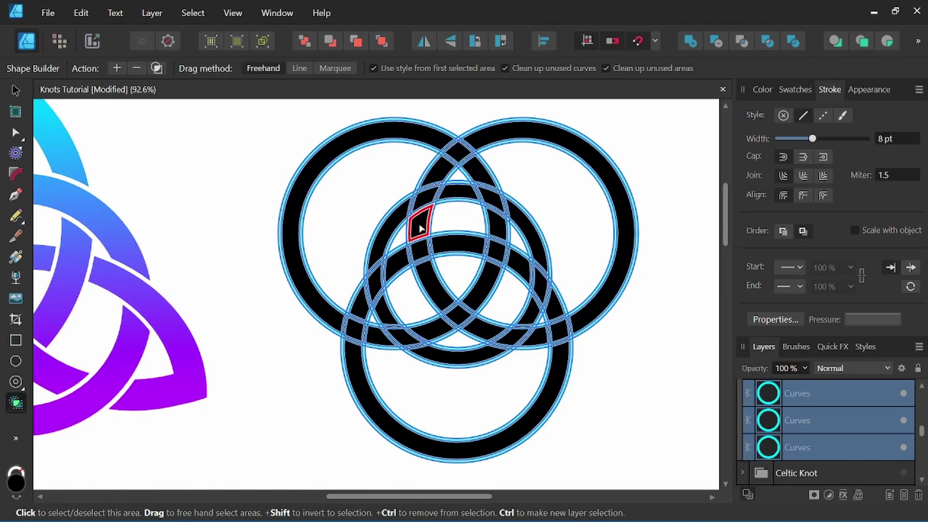
- Mark the knot areas along the upper arc, the top intersection and the right arc
mouse_move(421, 228)
left_mouse_down()
mouse_move(457, 158)
mouse_move(475, 170)
left_mouse_up()
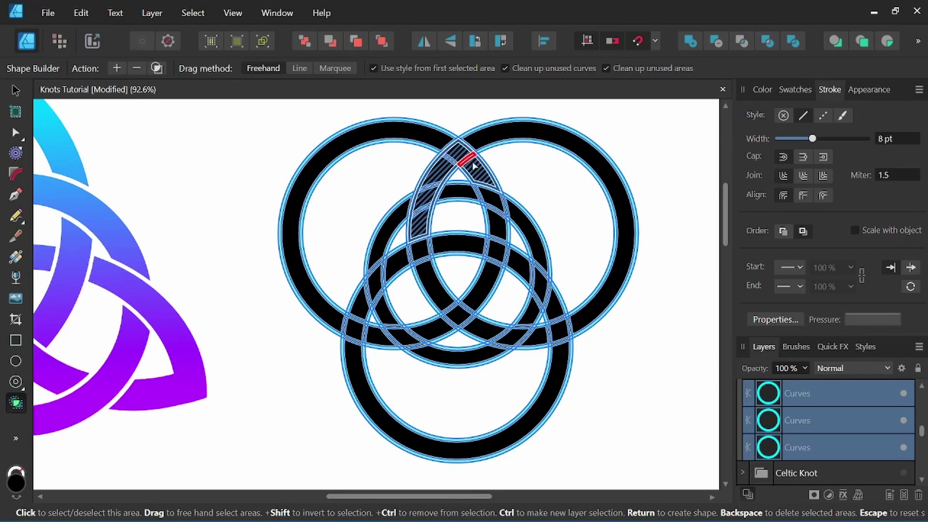
left_click(480, 176)
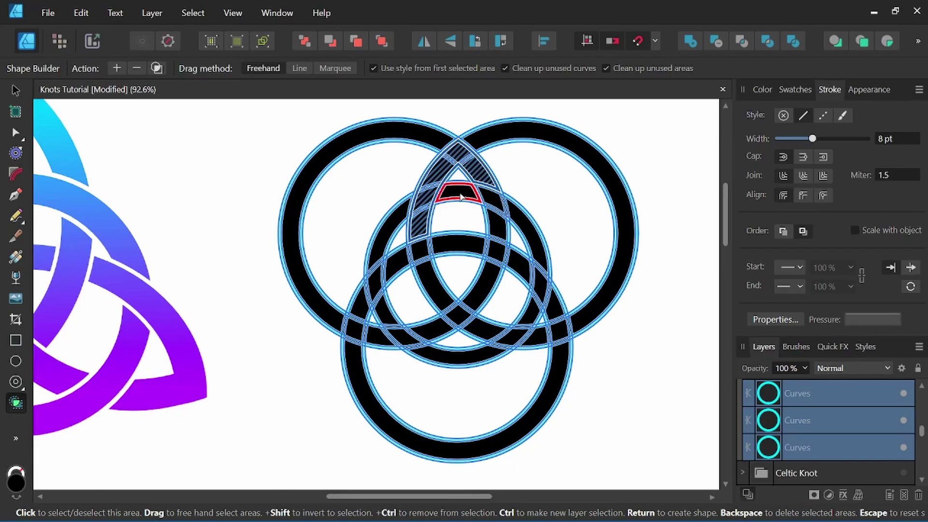
left_click(464, 198)
left_click(494, 200)
left_click_drag(498, 202, 546, 314)
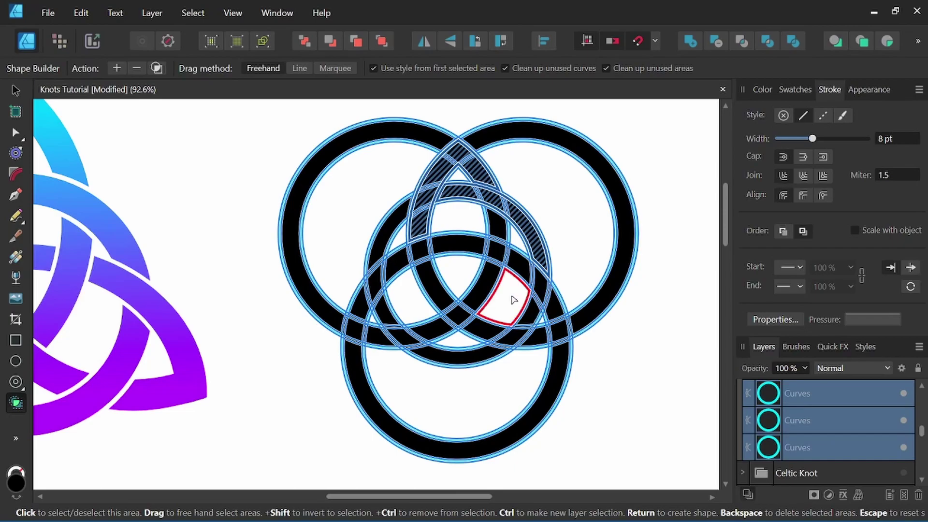
left_click_drag(516, 269, 544, 333)
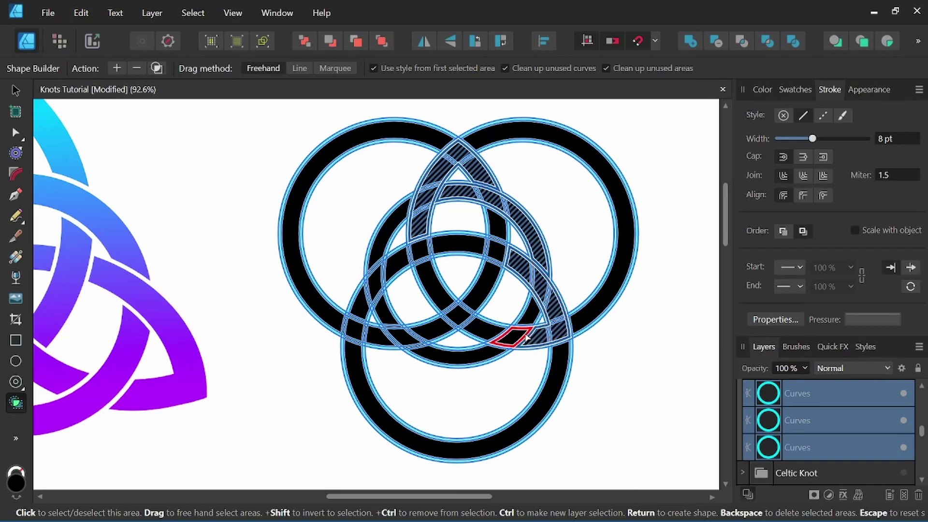
- Mark the lower, left and central knot areas, merge them with Add, and deselect
left_click(488, 355)
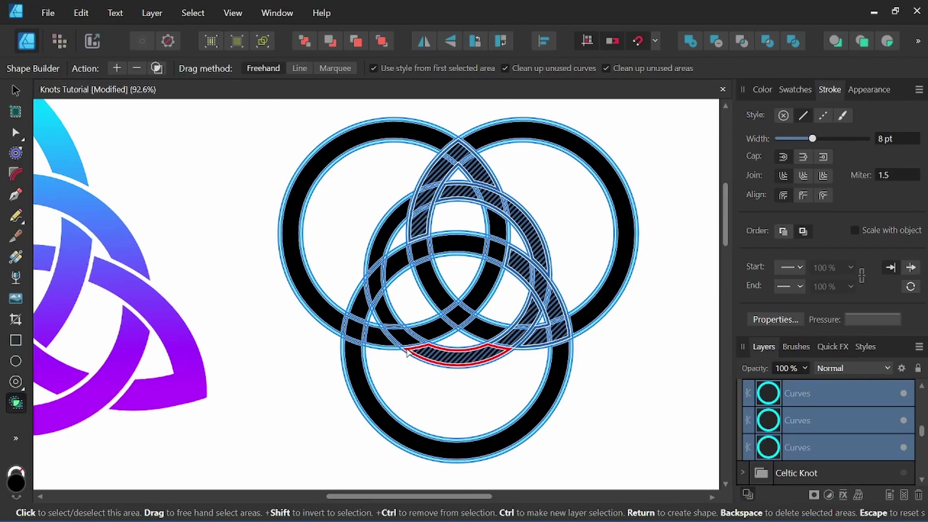
mouse_move(488, 355)
left_mouse_down()
mouse_move(378, 338)
mouse_move(359, 316)
mouse_move(378, 257)
left_mouse_up()
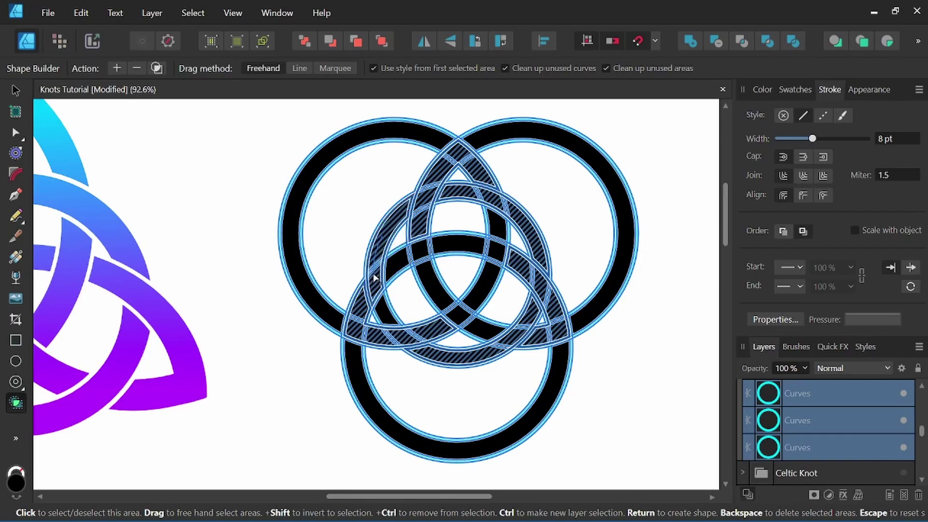
left_click(400, 297)
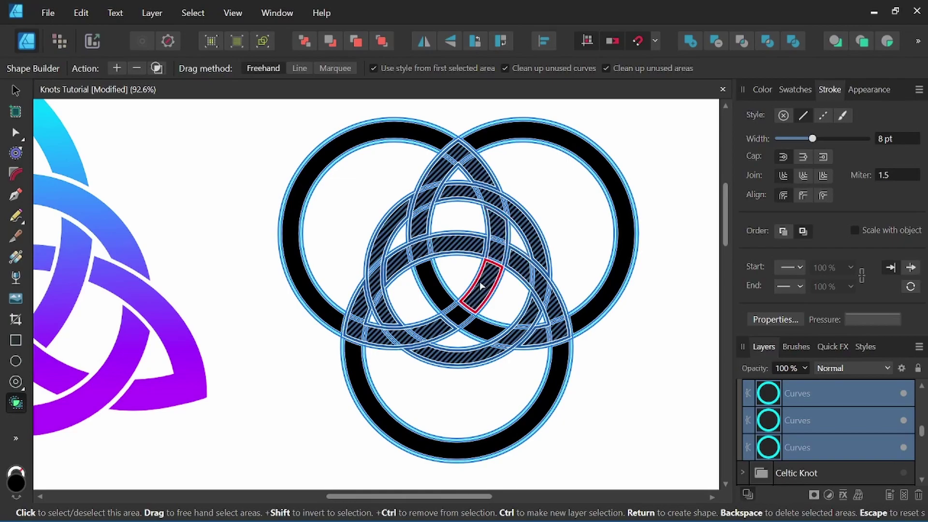
left_click(435, 286)
left_click_drag(438, 294, 478, 330)
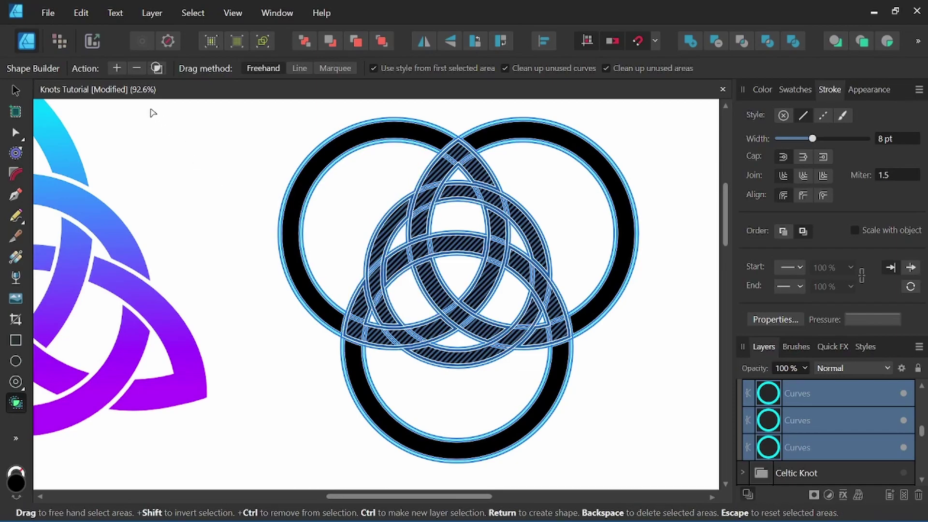
left_click(116, 70)
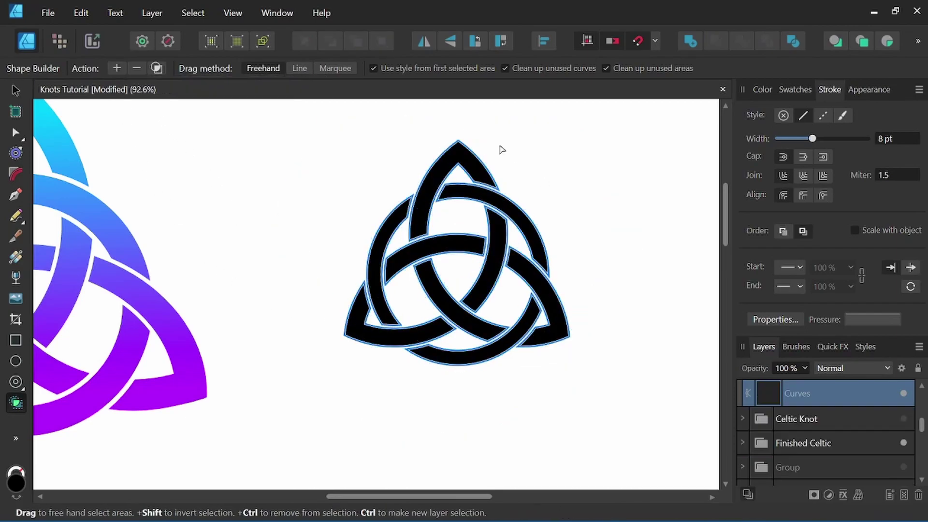
key("Escape")
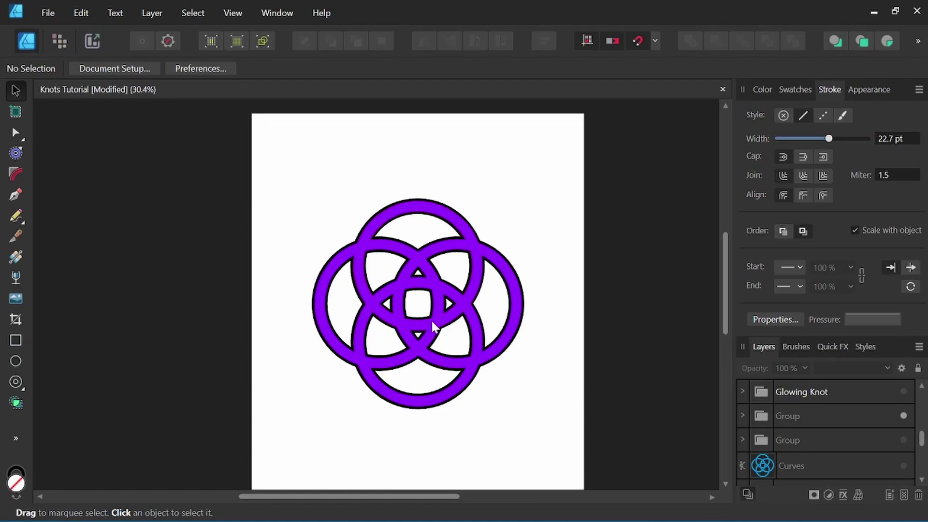
scroll(449, 305, "up", 1)
scroll(449, 285, "up", 1)
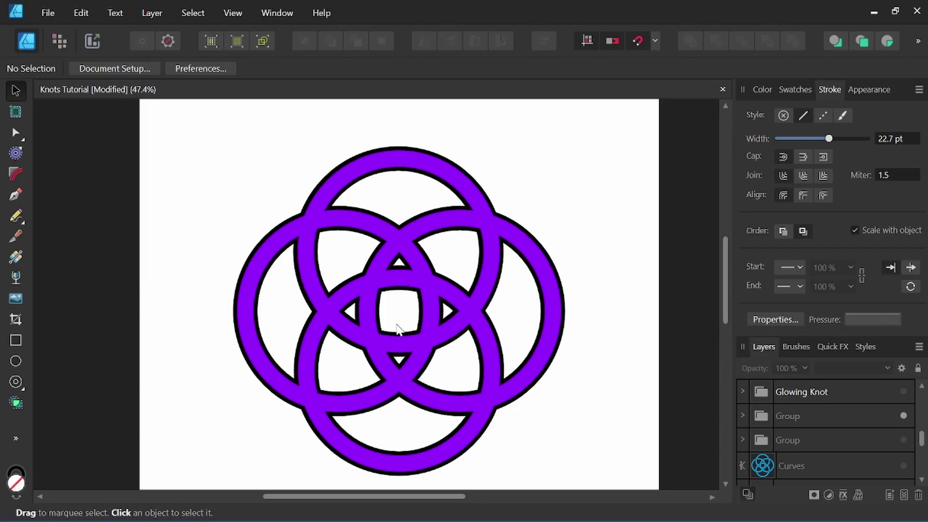
scroll(462, 239, "up", 1)
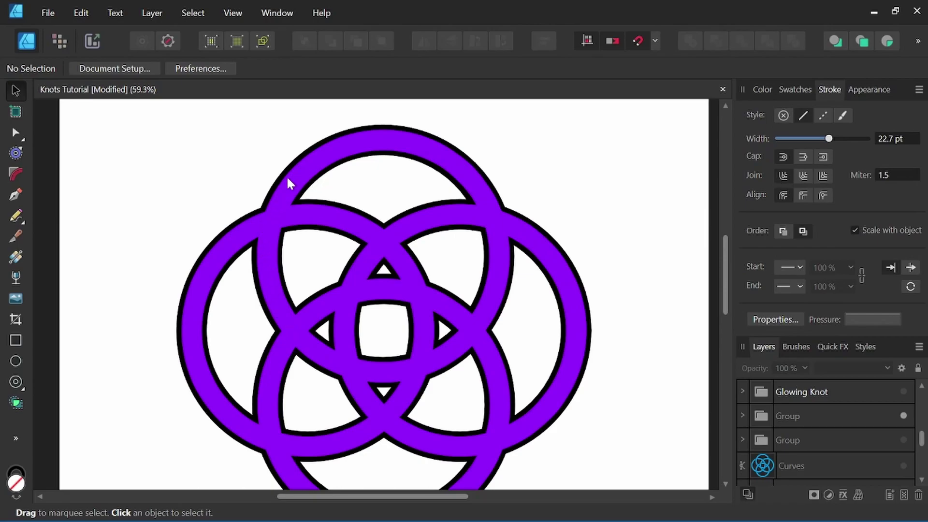
scroll(291, 195, "up", 2)
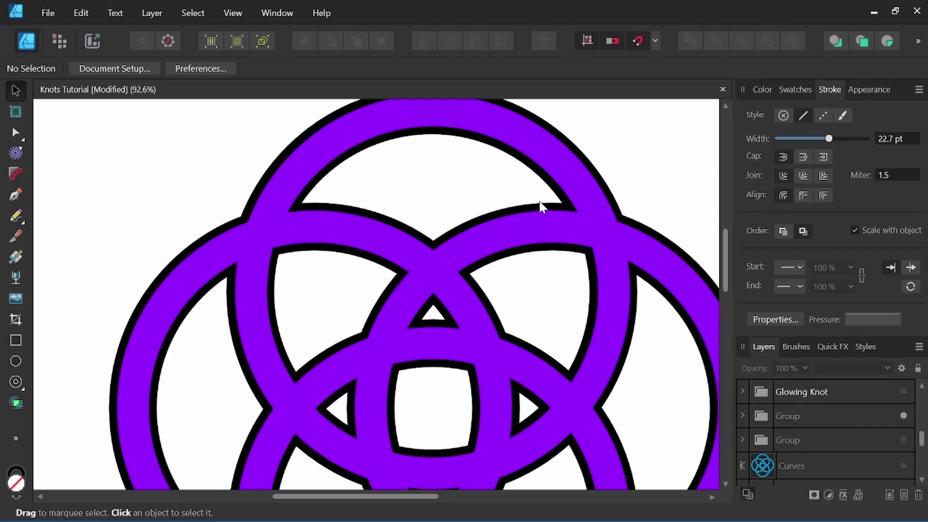
scroll(542, 203, "down", 1)
scroll(542, 204, "down", 1)
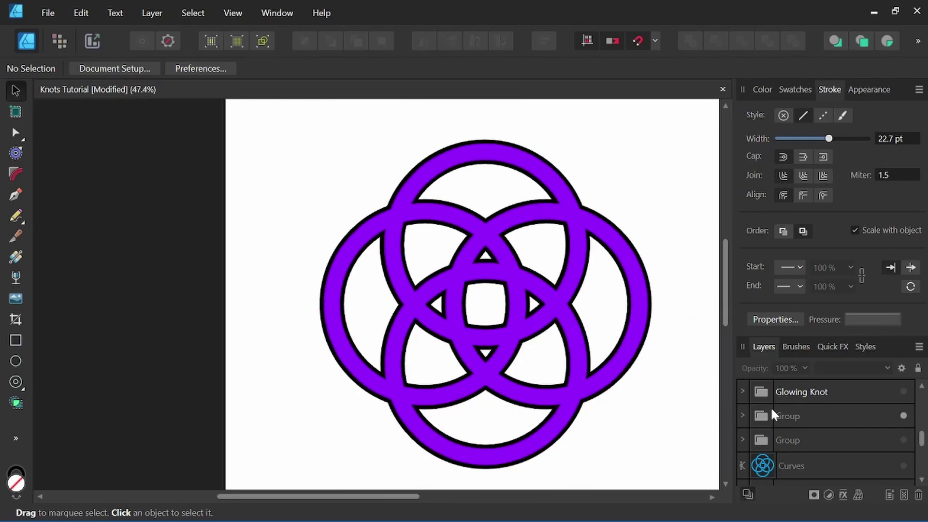
- Recentre the view, select all eight ring curves in the group, and choose Shape Builder
left_click(744, 415)
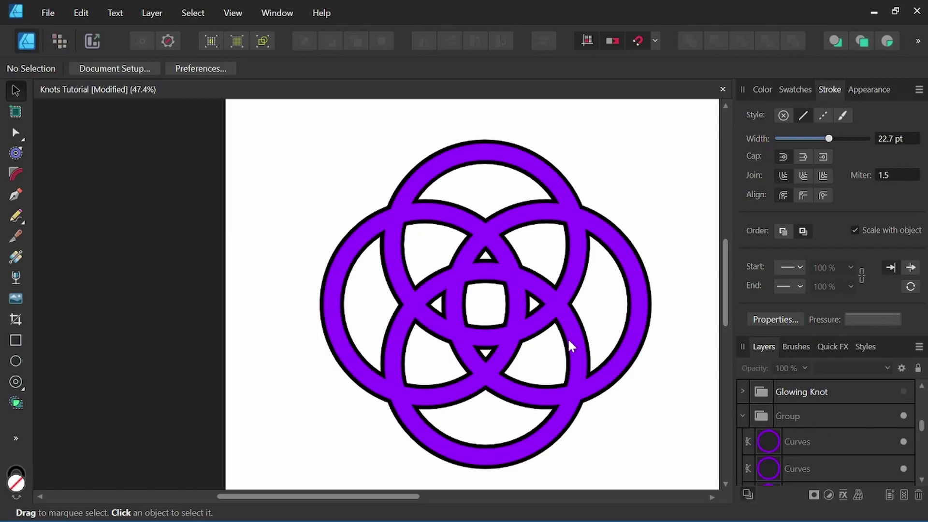
key("space")
left_click_drag(573, 338, 504, 329)
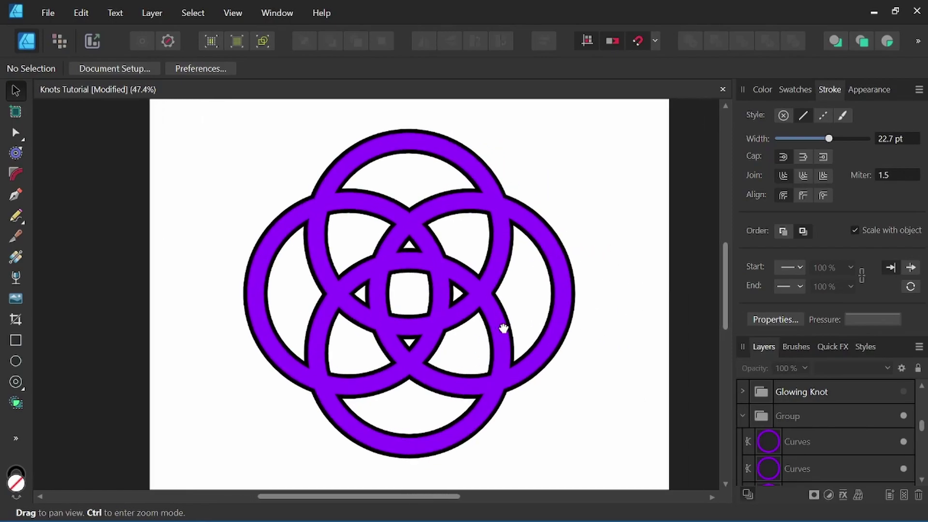
left_click(818, 441)
scroll(821, 438, "down", 2)
scroll(818, 441, "down", 2)
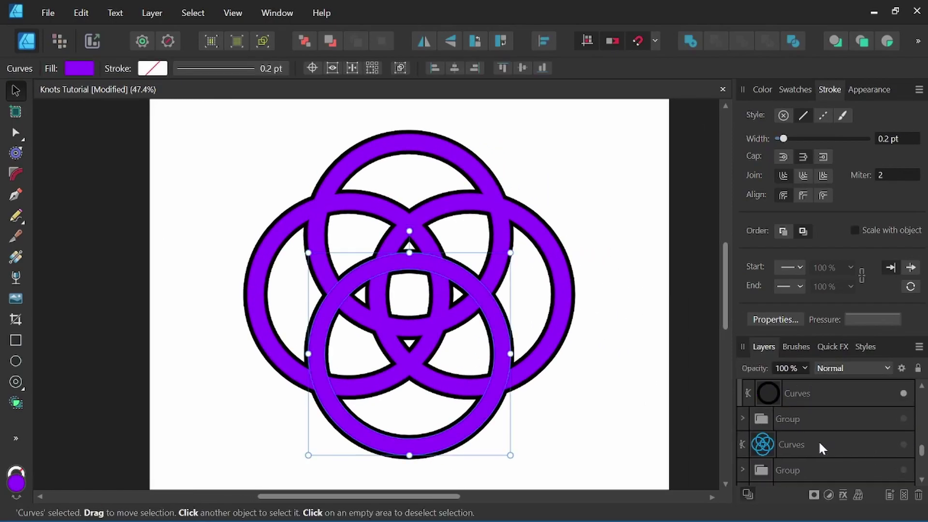
left_click(816, 392, "shift")
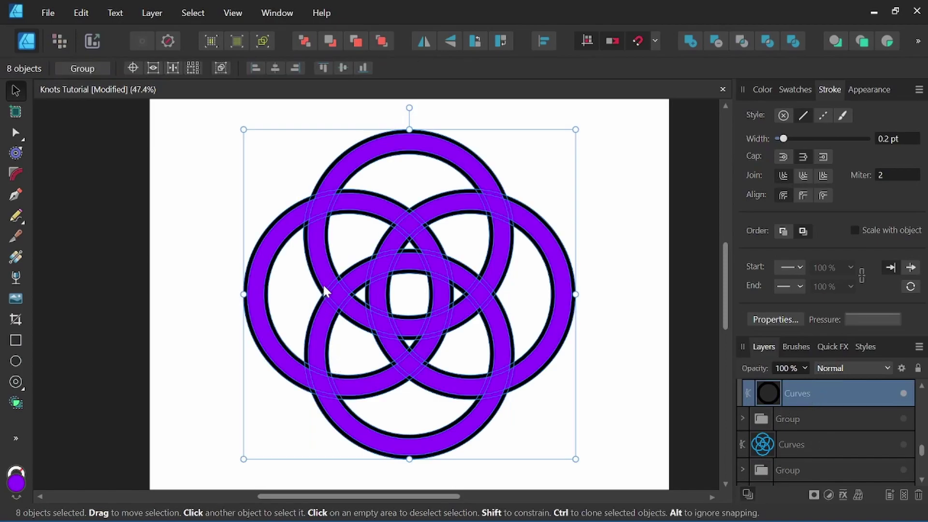
scroll(324, 282, "up", 1)
scroll(324, 281, "down", 1)
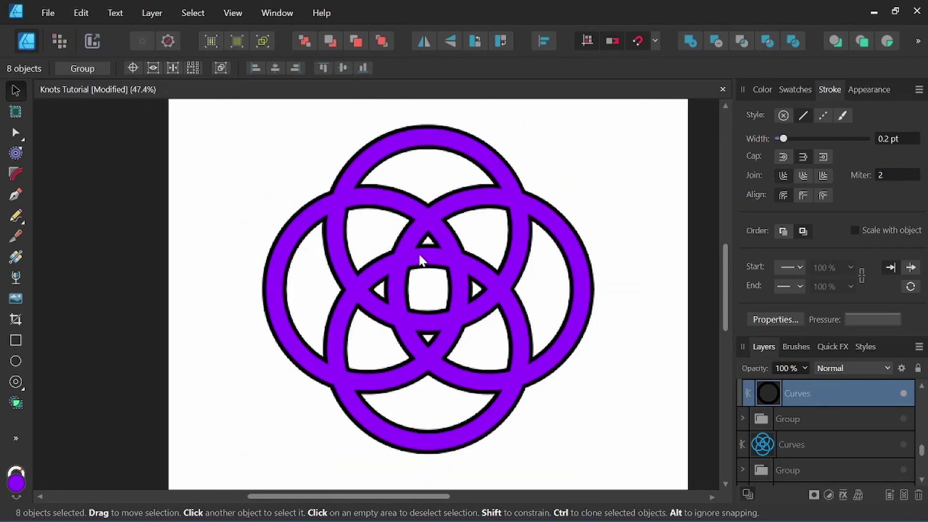
left_click(17, 403)
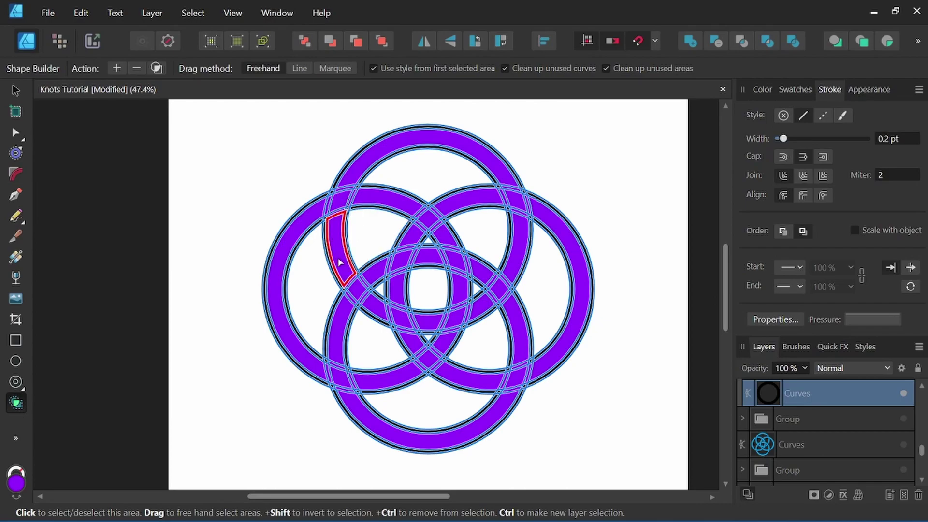
- Mark the left, top, right and bottom ring arc segments
left_click_drag(339, 263, 349, 185)
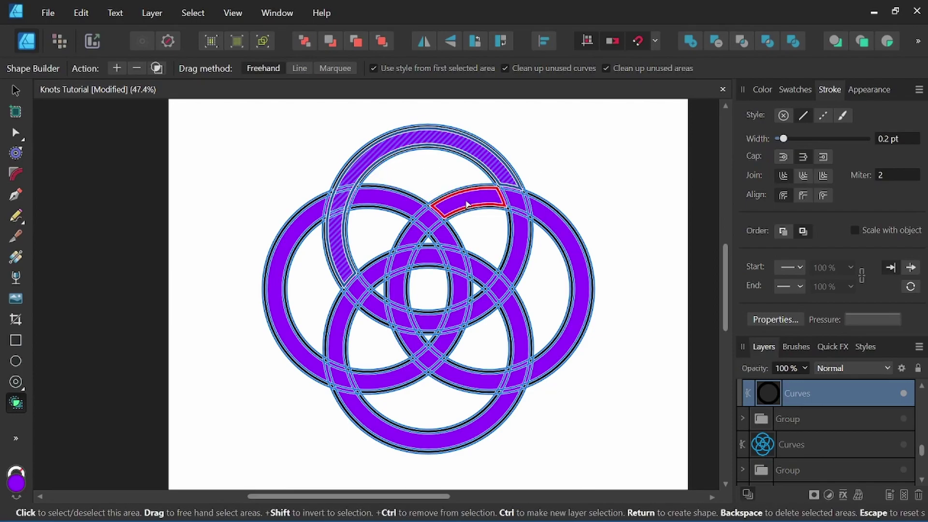
left_click_drag(468, 205, 542, 217)
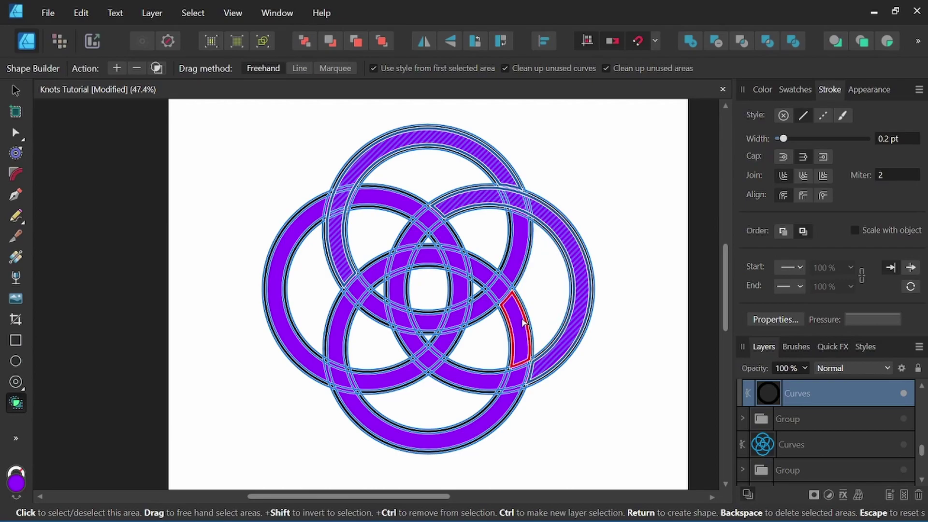
left_click_drag(520, 325, 500, 414)
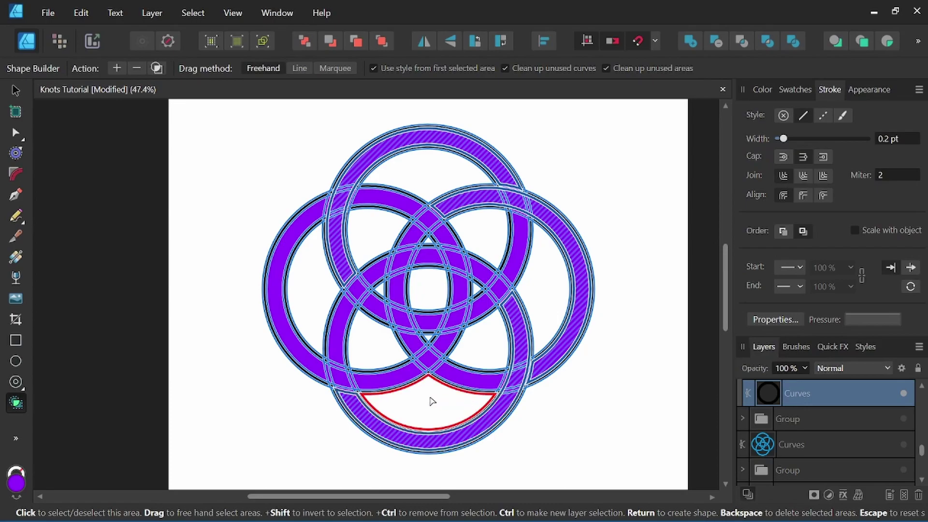
left_click(330, 377)
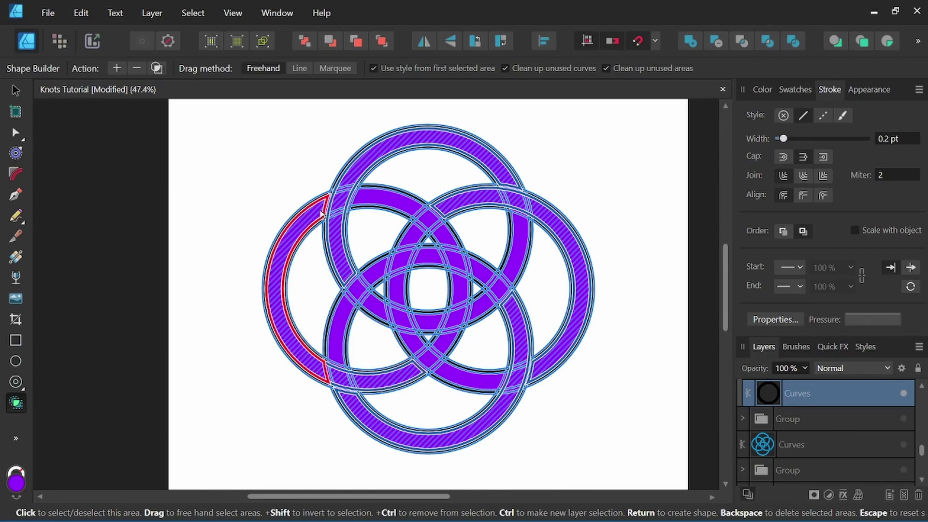
- Mark individual top, upper-left, right, bottom and left arc segments to keep
left_click(487, 116)
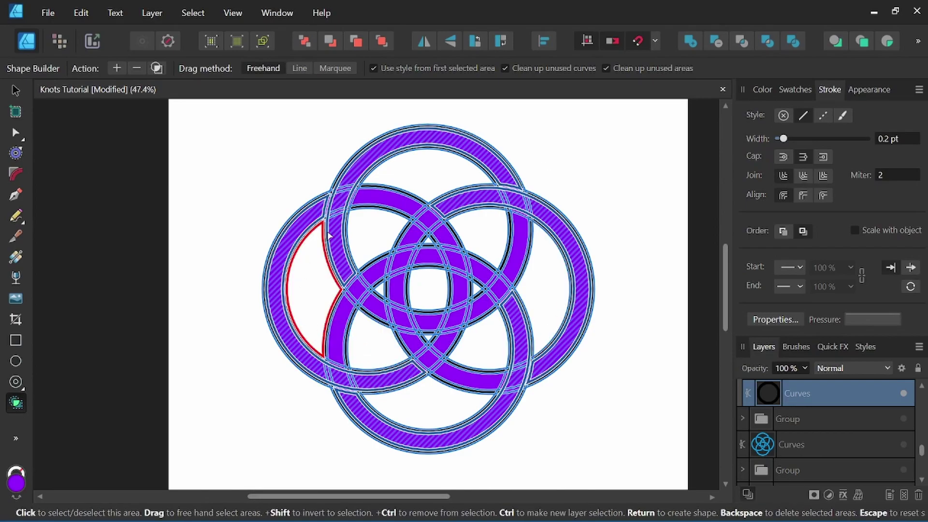
left_click(376, 202)
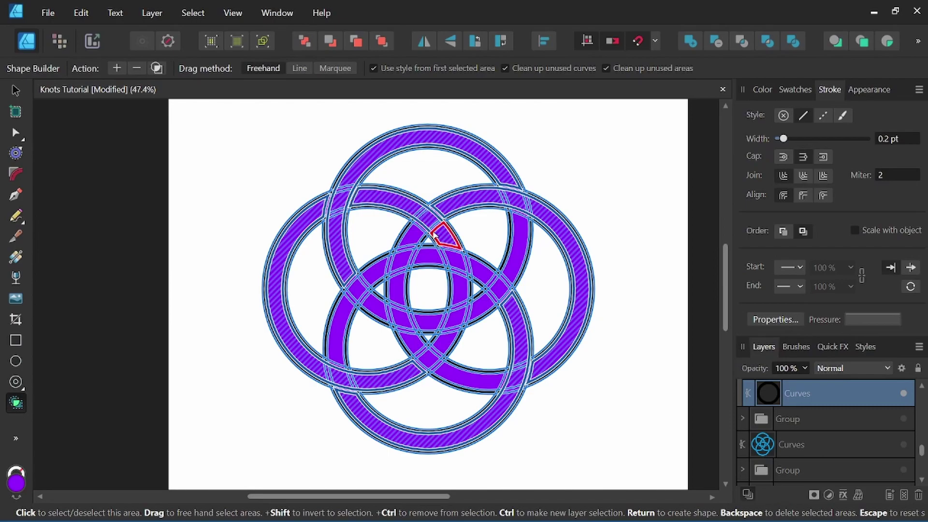
left_click(523, 234)
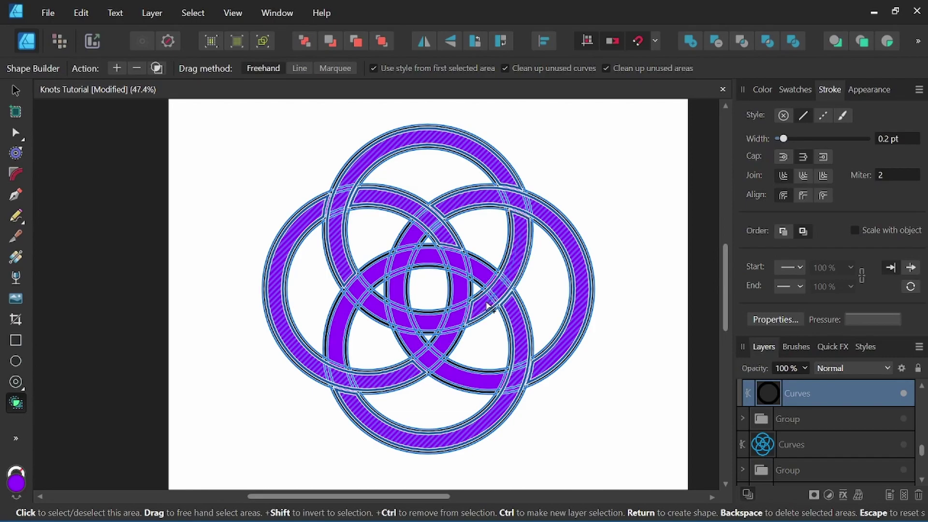
left_click(495, 383)
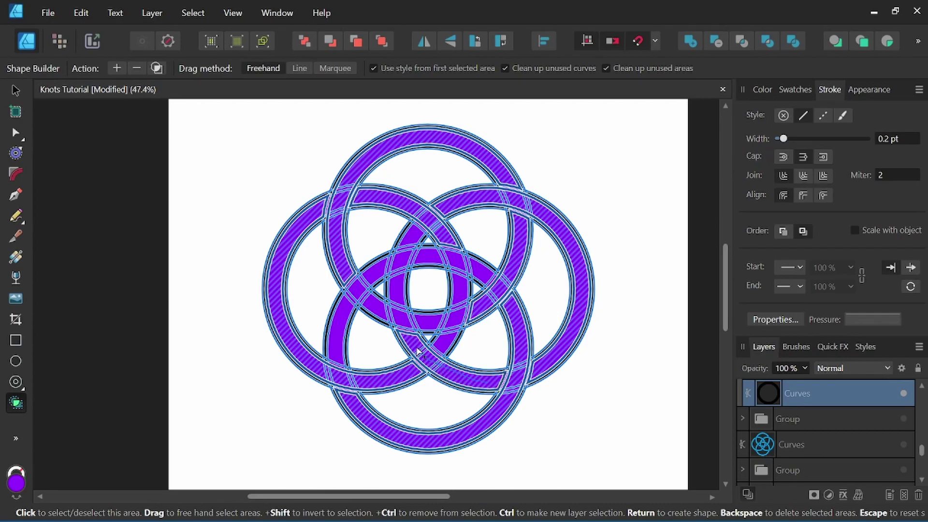
left_click(337, 348)
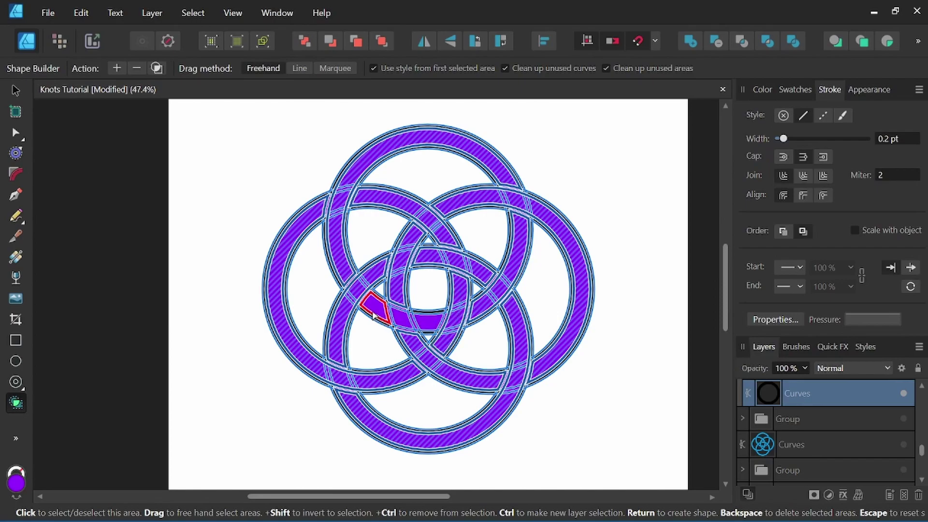
- Unmark two lower crossing pieces so they remain gaps in the weave
left_click(397, 319)
left_click(428, 322)
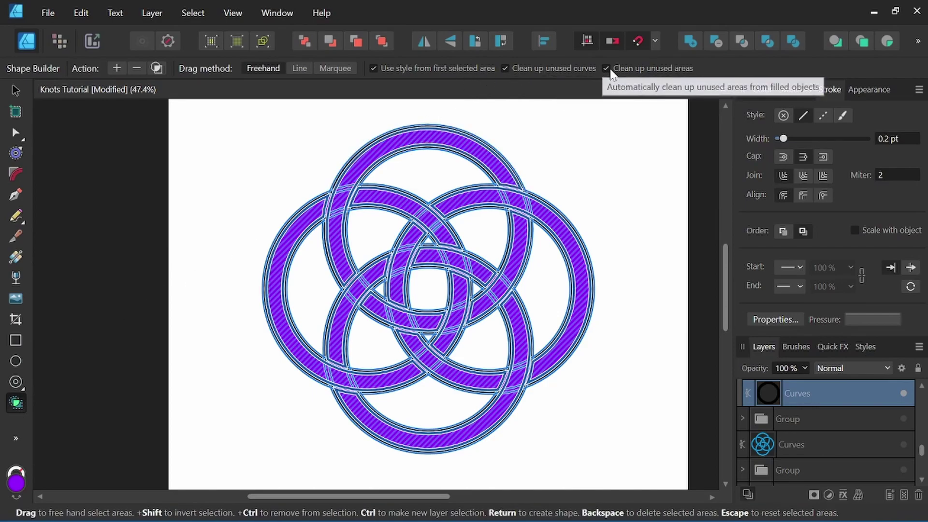
mouse_move(116, 69)
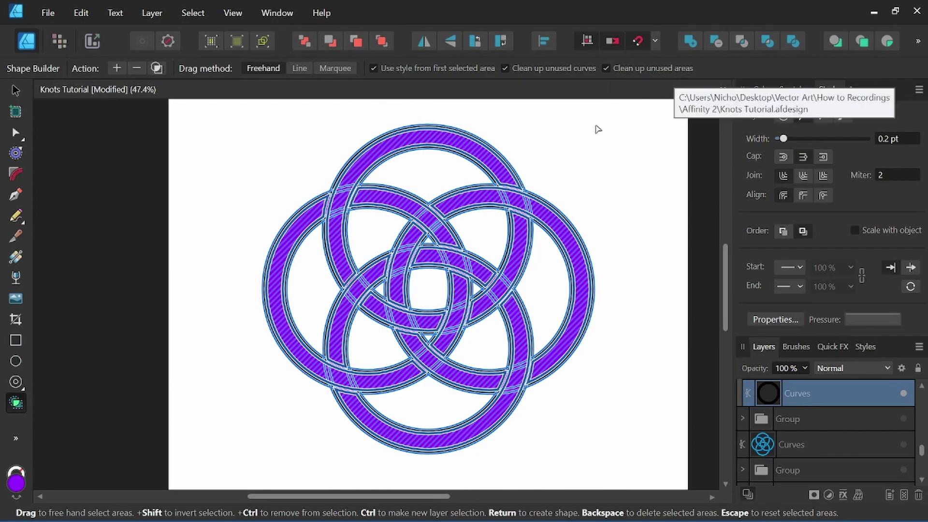
- Combine the marked regions into the finished knot shape and deselect it
left_click(116, 69)
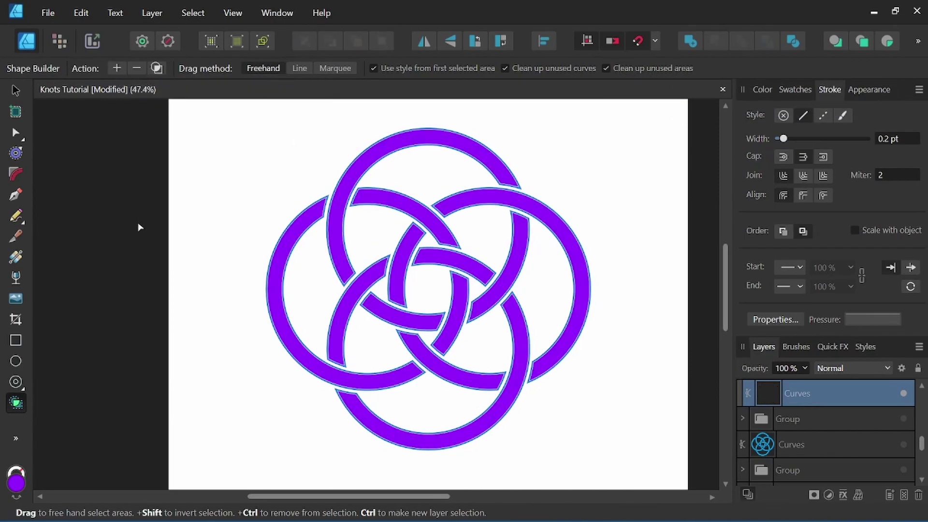
left_click(15, 90)
left_click(123, 176)
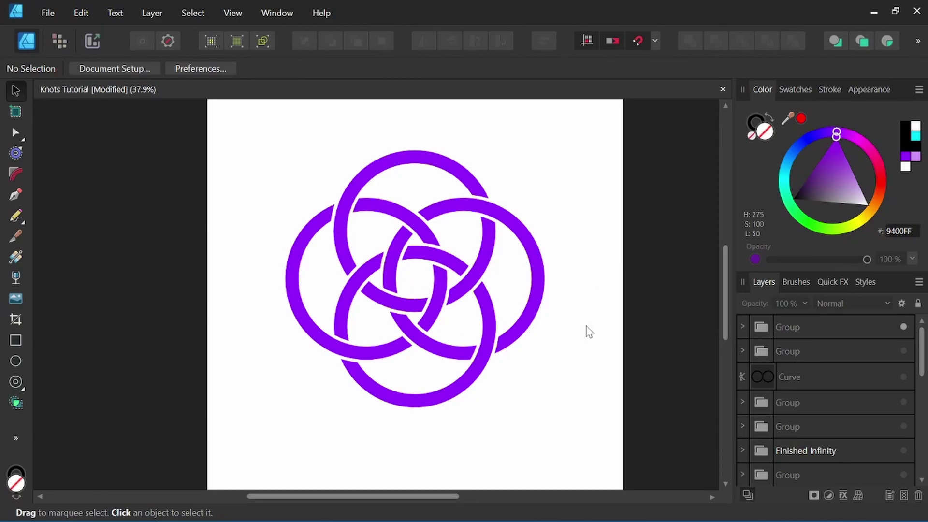
- Draw a black, unstroked rectangle around the knot, move it beneath the knot group, and centre it
left_click(17, 339)
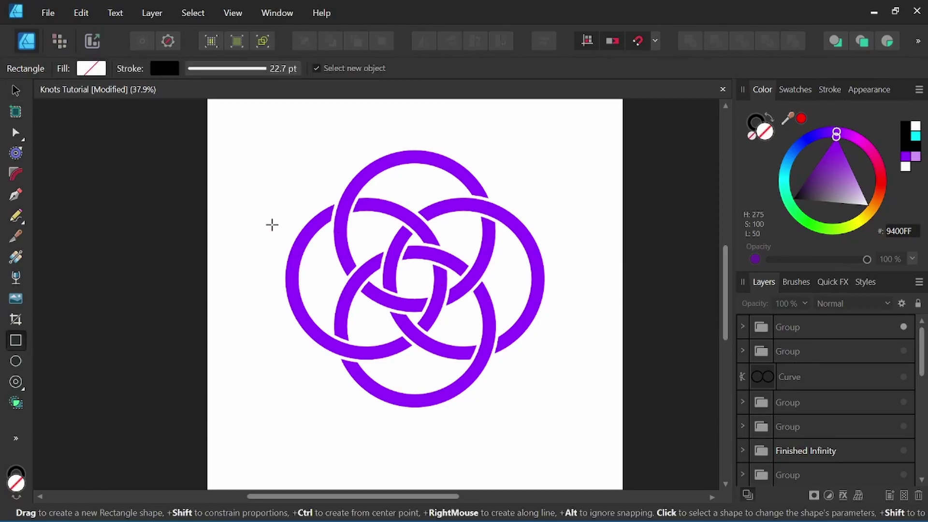
left_click_drag(246, 129, 593, 426)
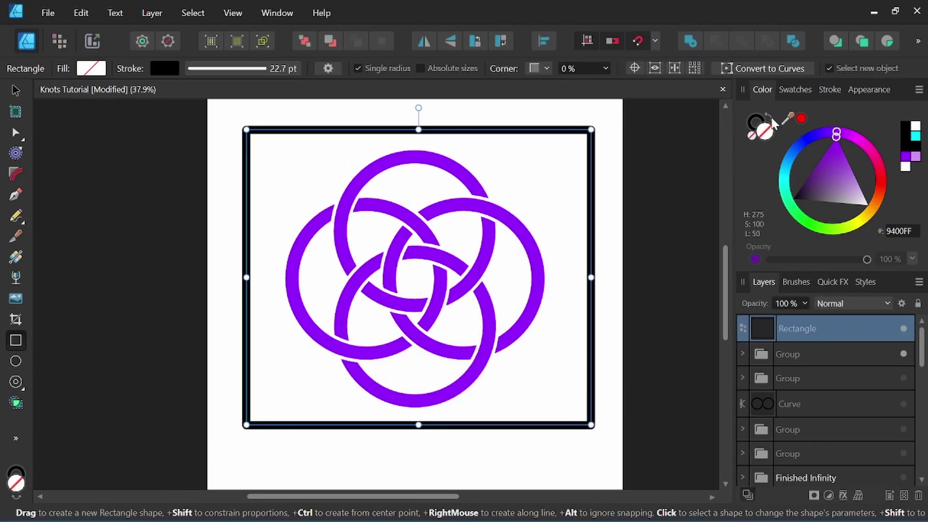
left_click(753, 121)
left_click_drag(816, 328, 789, 366)
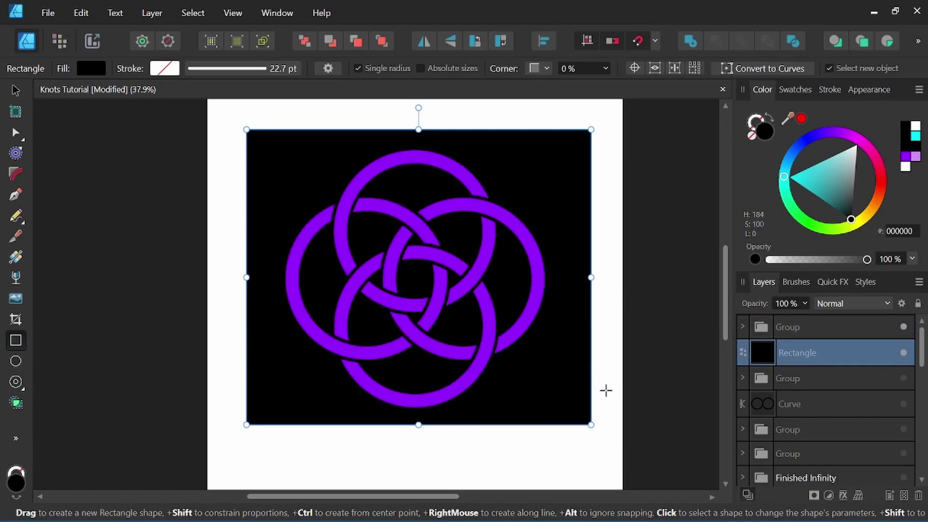
key("v")
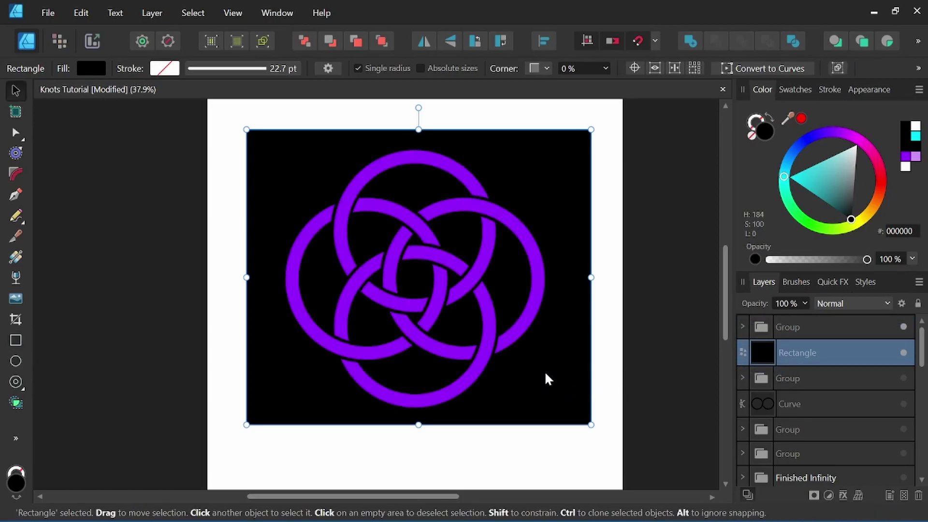
left_click_drag(546, 376, 541, 377)
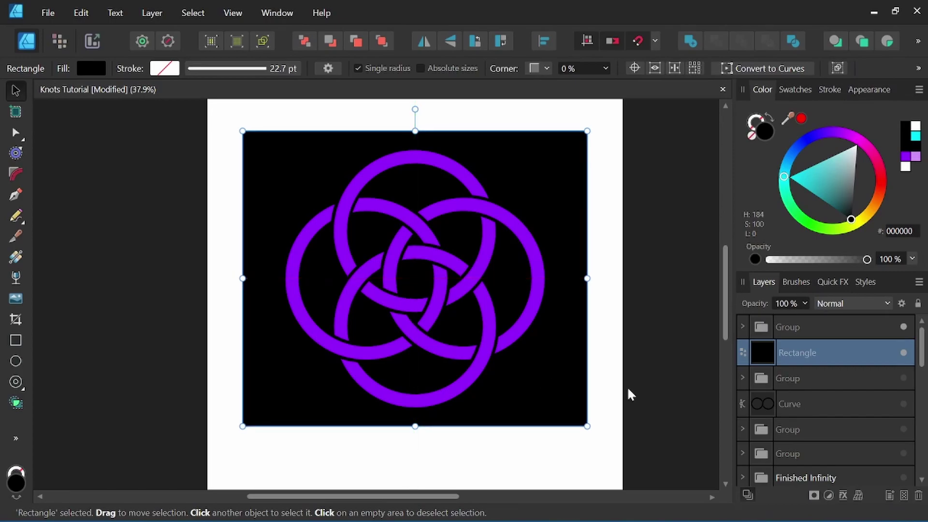
- Give the knot group a pale teal outline 3.2 pt wide
left_click(790, 327)
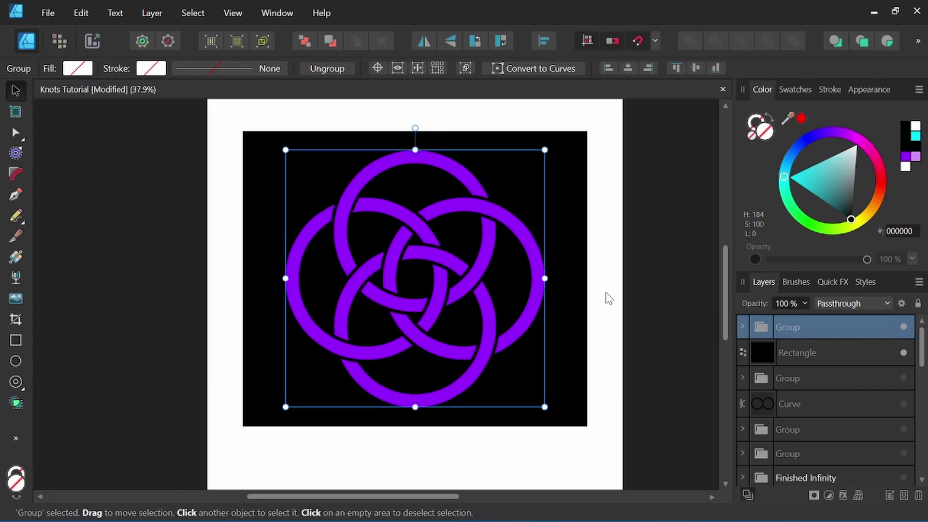
left_click(757, 123)
left_click(807, 180)
mouse_move(808, 182)
left_mouse_down()
mouse_move(800, 177)
mouse_move(817, 164)
left_mouse_up()
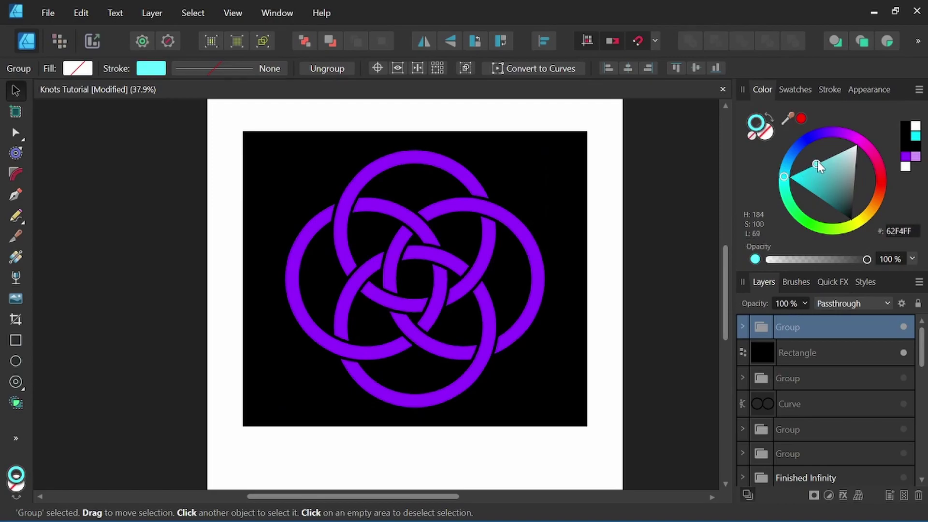
left_click_drag(817, 164, 821, 161)
left_click(826, 89)
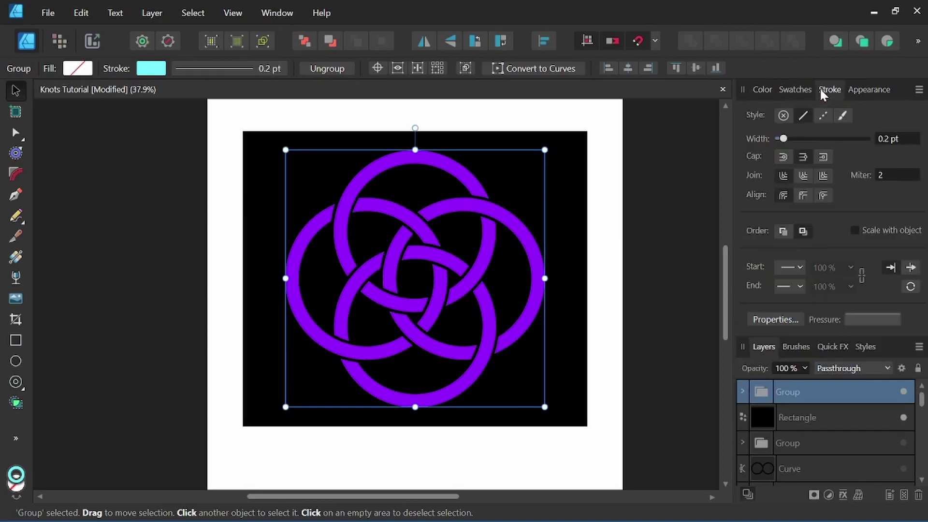
mouse_move(783, 138)
left_mouse_down()
mouse_move(810, 138)
mouse_move(801, 138)
left_mouse_up()
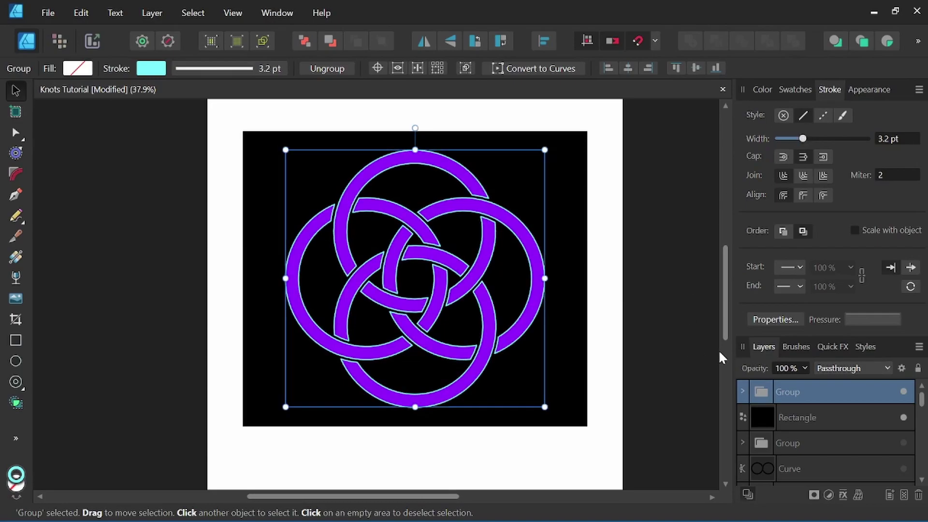
- Enable Outer Glow on the knot and set its radius to 250 px
left_click(830, 347)
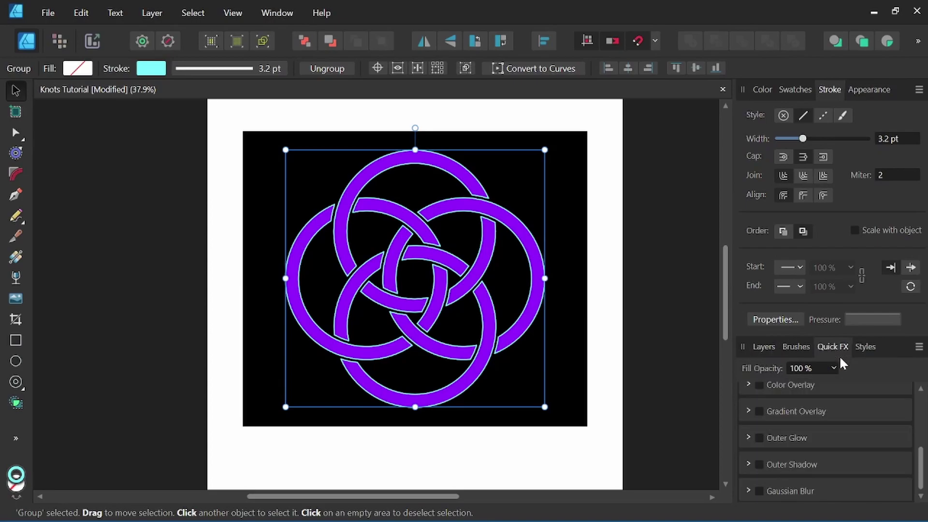
left_click(757, 436)
scroll(847, 439, "down", 1)
left_click_drag(787, 467, 849, 468)
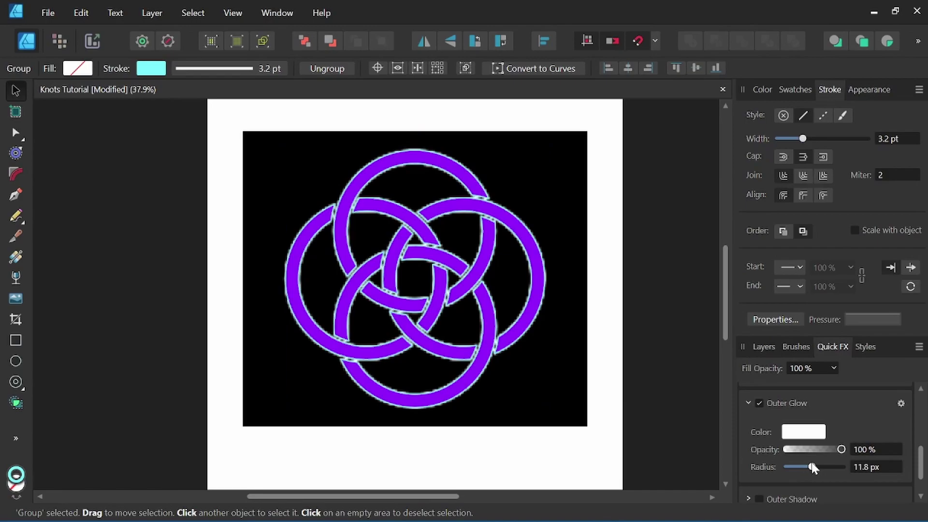
double_click(859, 466)
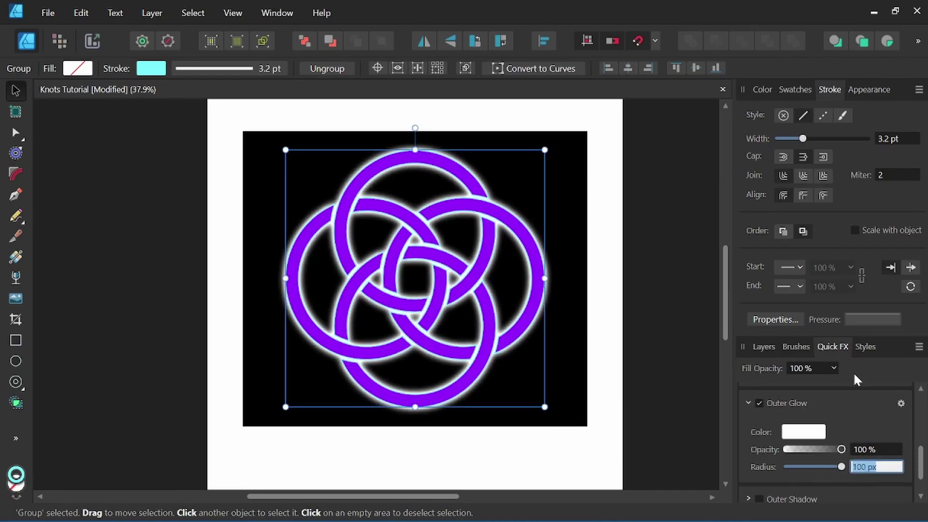
type("250")
key("Return")
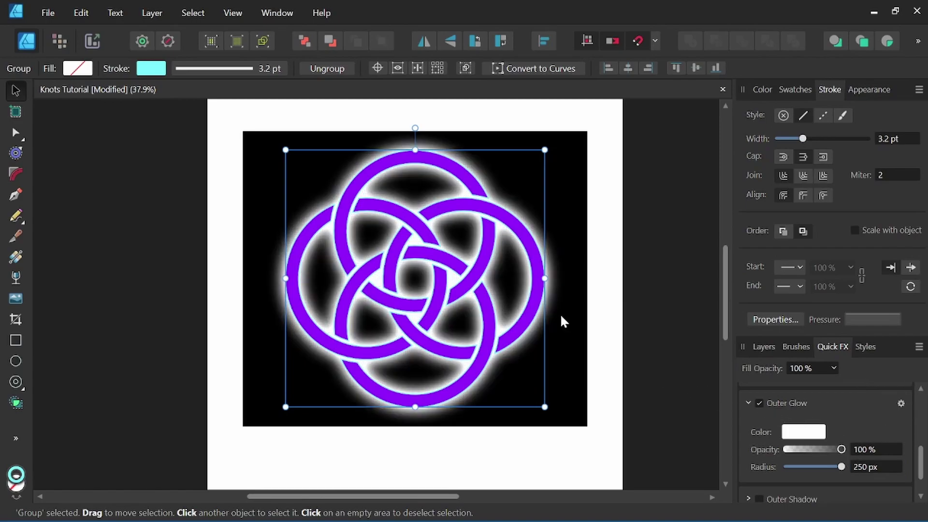
- Change the outer glow colour to a near-white pale cyan, then deselect everything
left_click(808, 436)
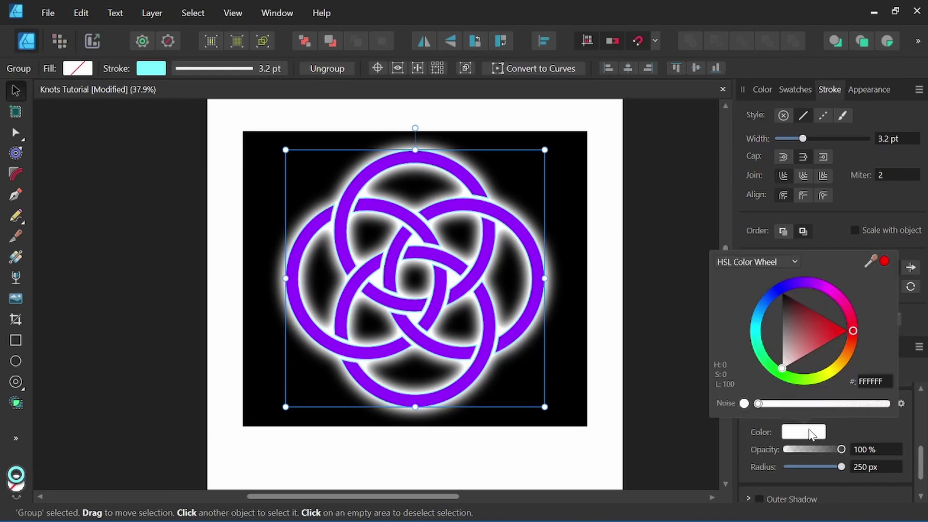
left_click(757, 322)
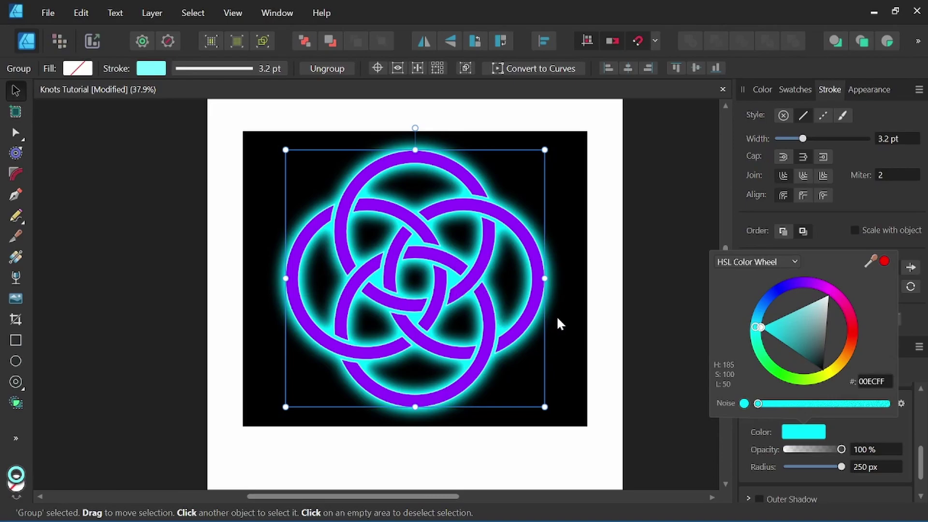
left_click_drag(790, 313, 811, 302)
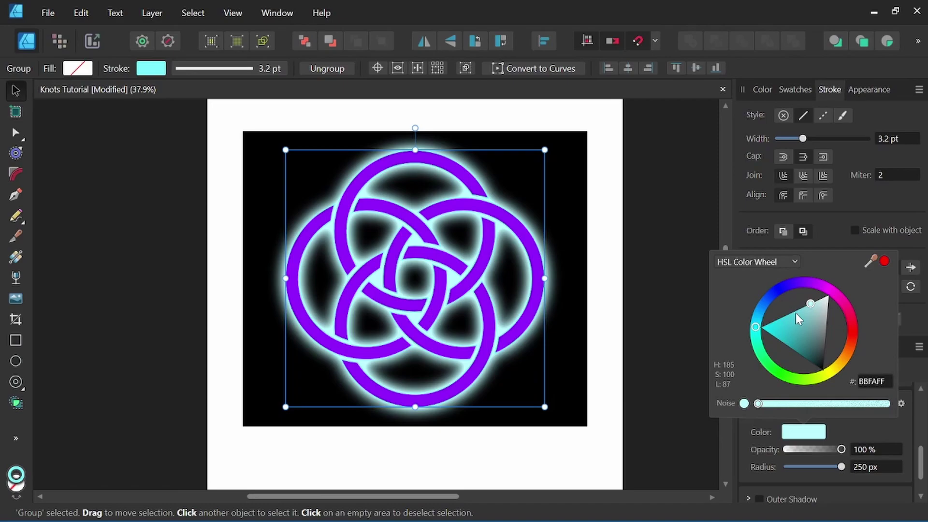
left_click_drag(810, 304, 812, 302)
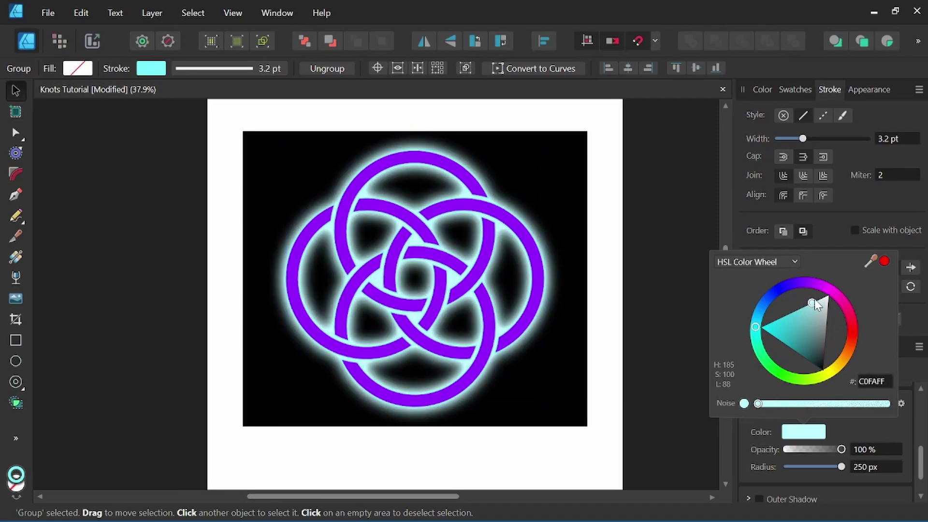
left_click_drag(813, 303, 816, 301)
left_click(16, 89)
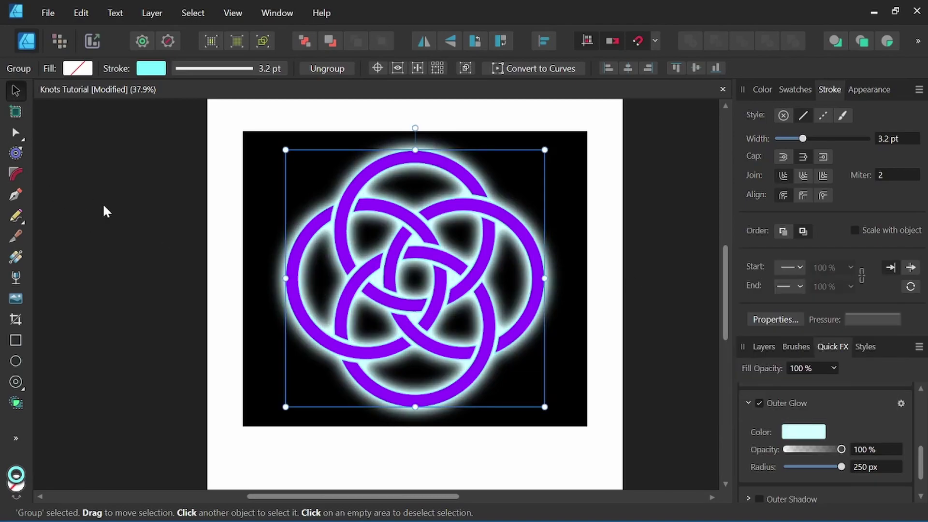
left_click(111, 214)
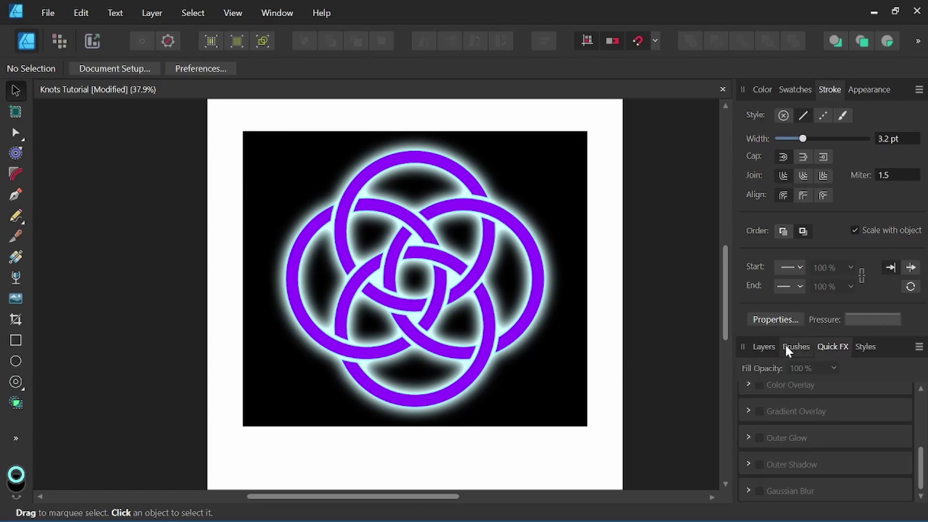
left_click(767, 347)
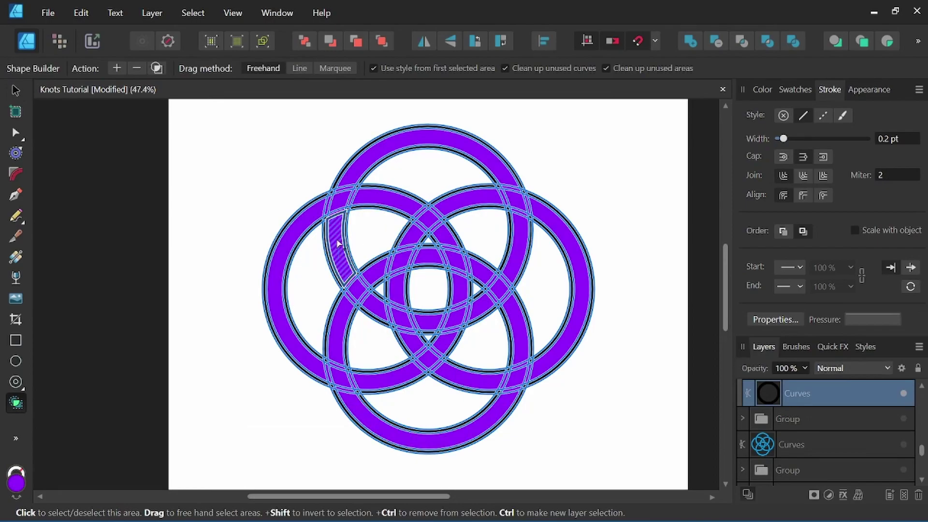
mouse_move(338, 245)
left_mouse_down()
mouse_move(366, 379)
mouse_move(414, 237)
mouse_move(434, 334)
left_mouse_up()
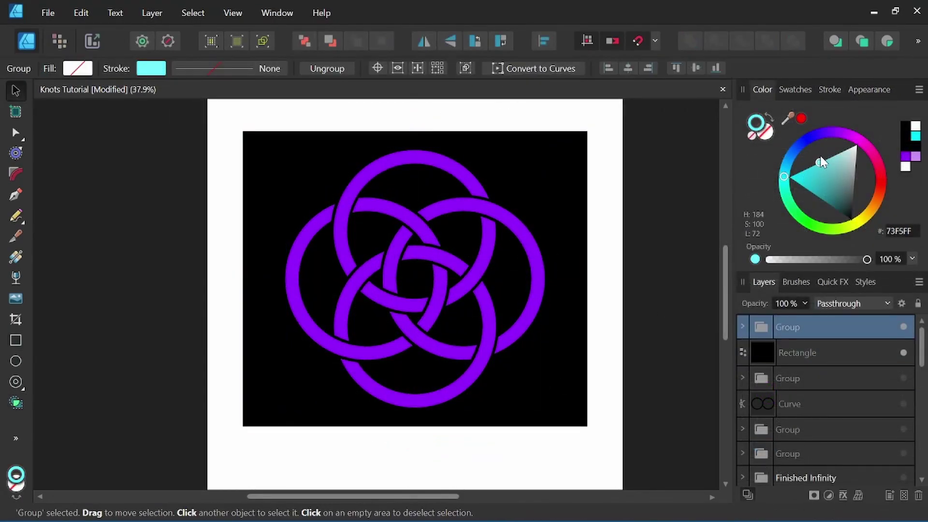
left_click(830, 89)
left_click_drag(779, 139, 802, 138)
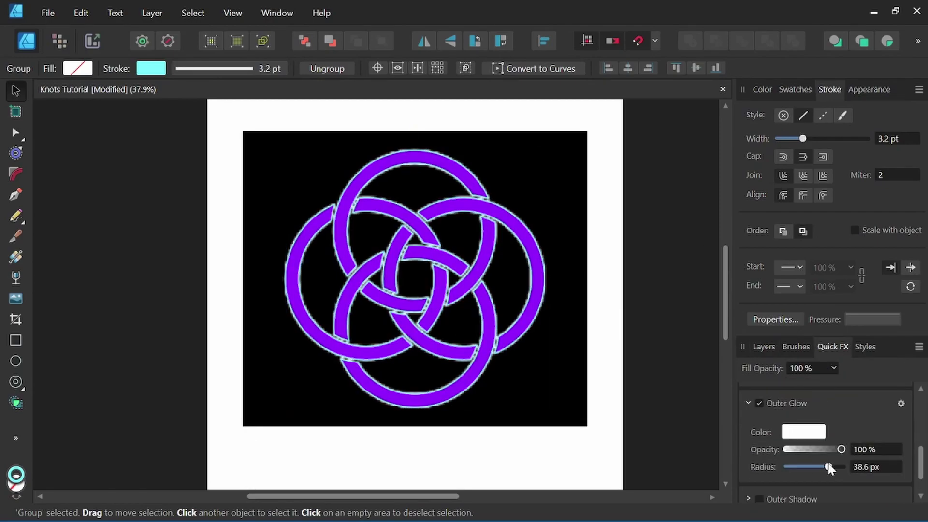